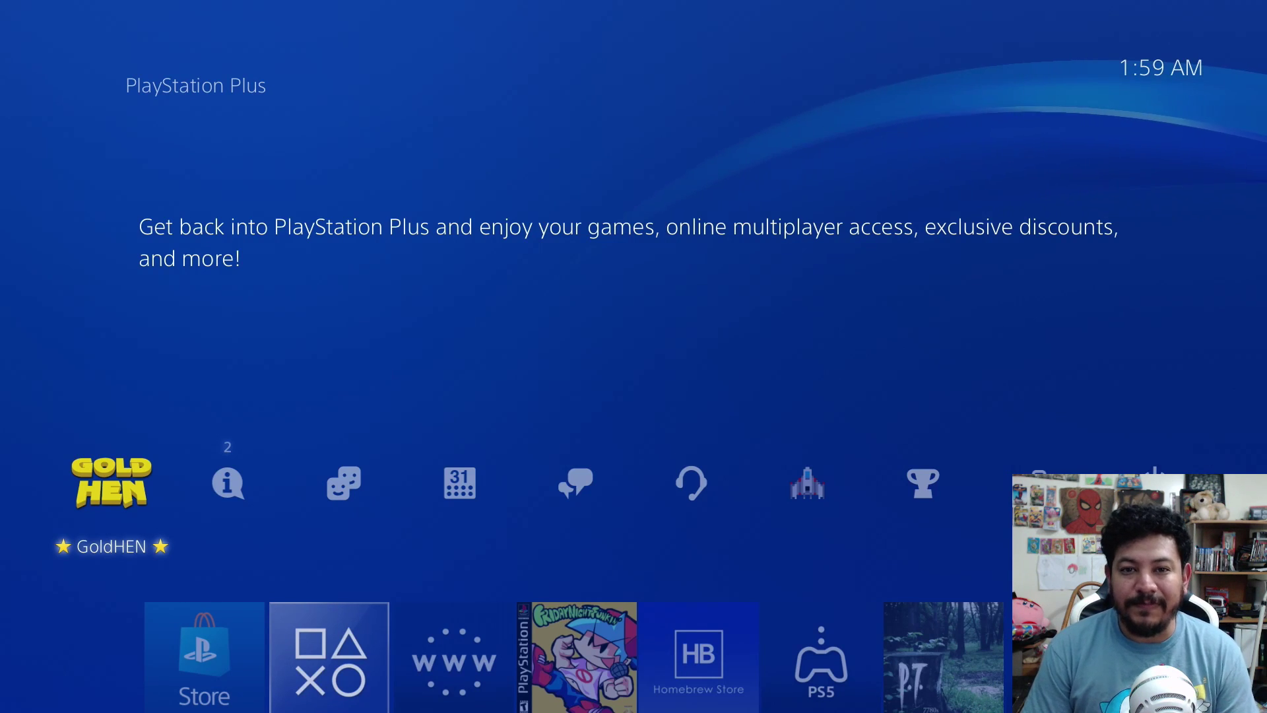
Open the GoldHEN menu from the PS4 home screen.
key(Return)
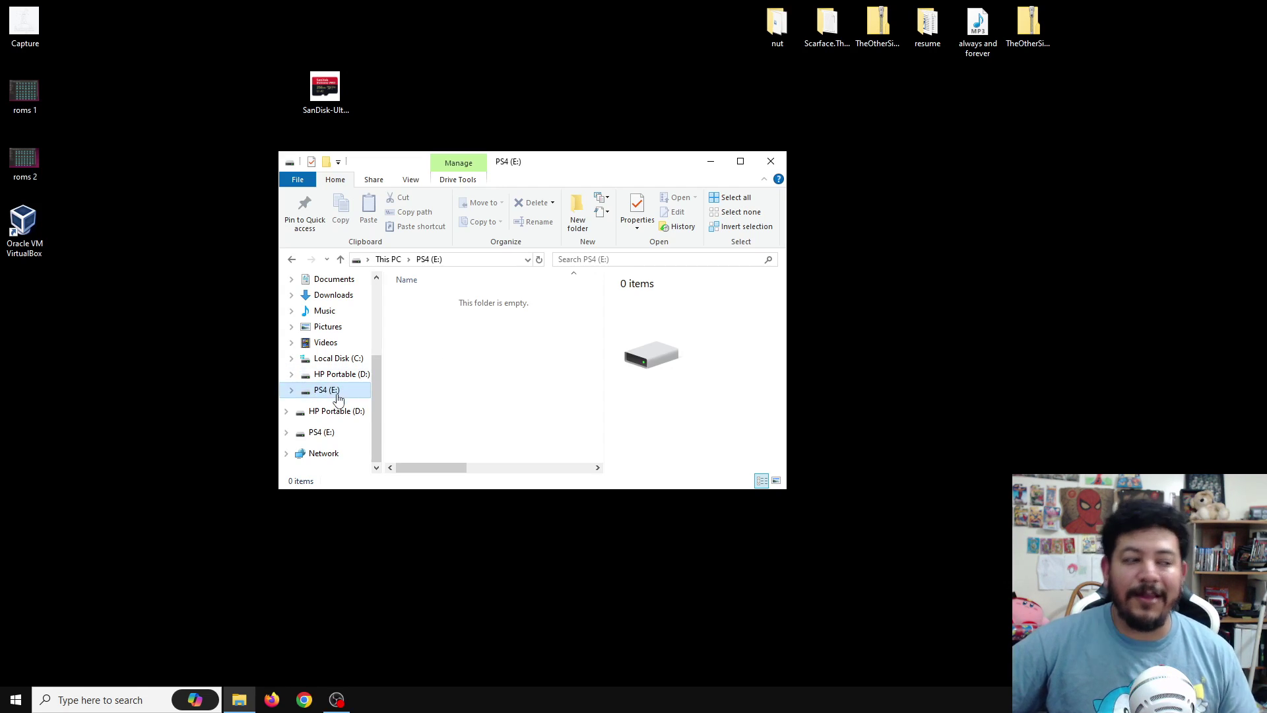
Quick-format the PS4 (E:) USB drive with the exFAT file system, keeping the volume label PS4.
drag(532, 166, 559, 183)
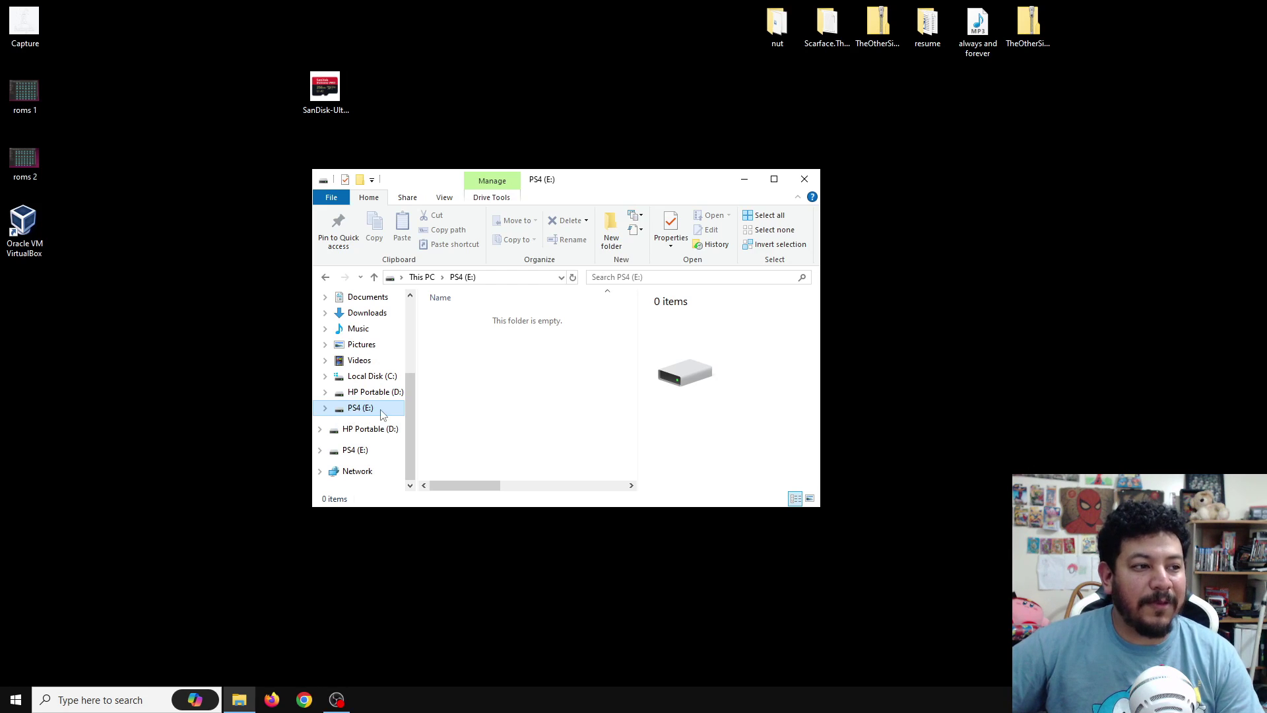
right_click(356, 414)
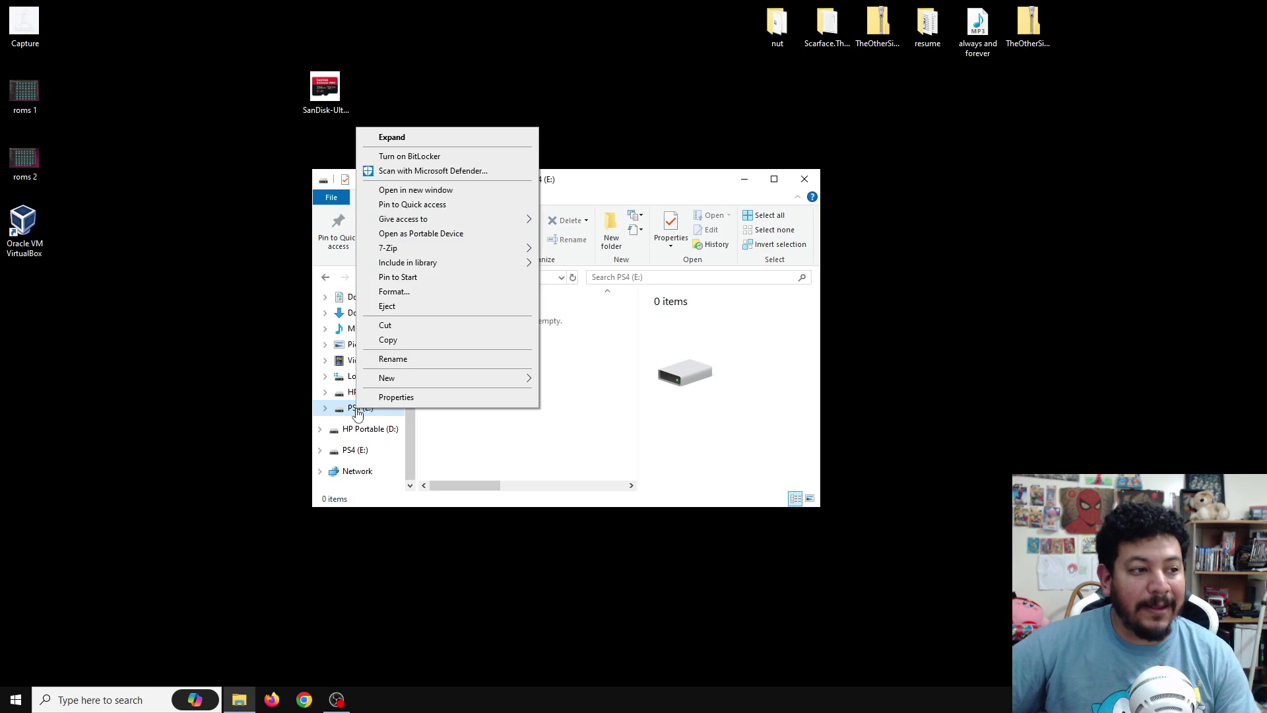
click(407, 296)
drag(429, 371, 475, 276)
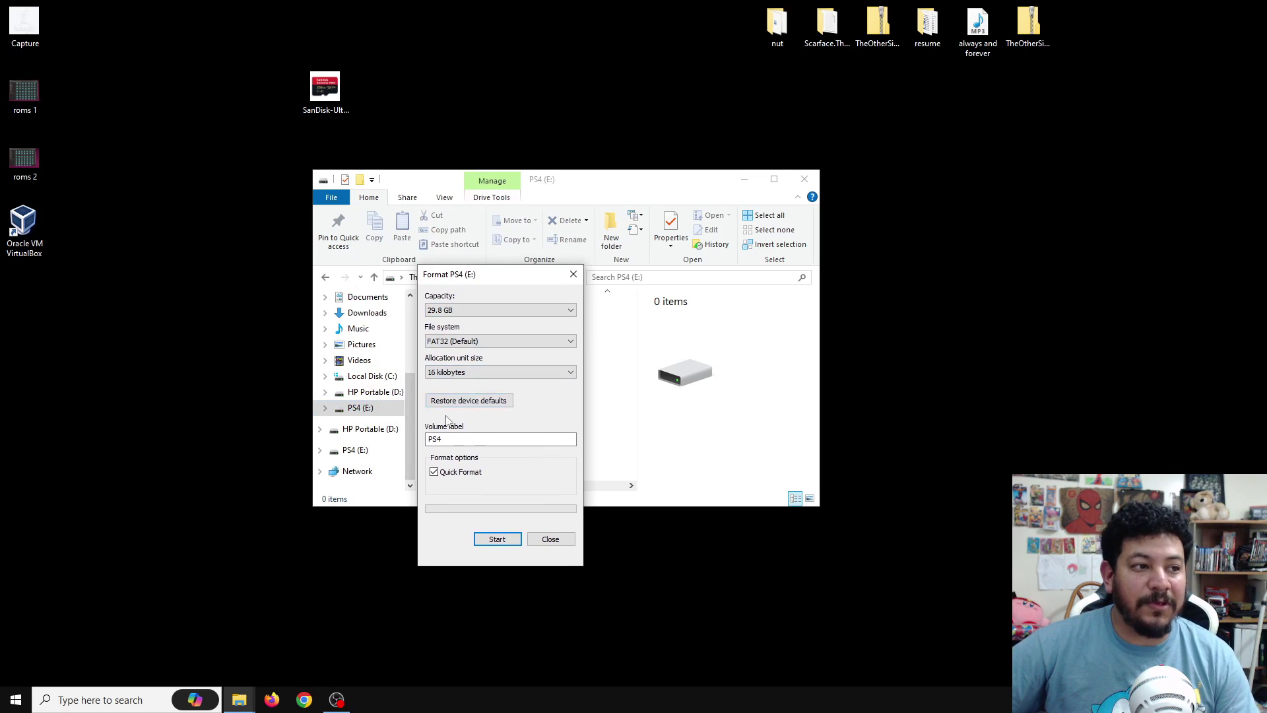
click(452, 438)
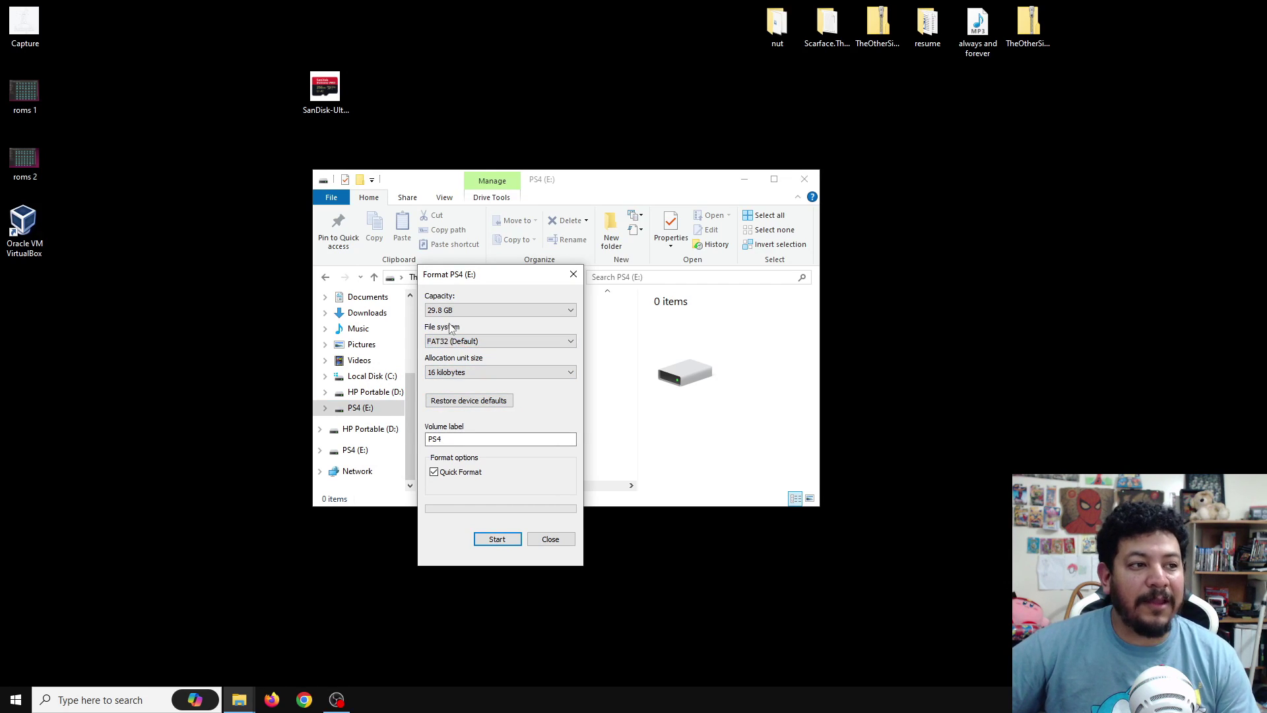
click(487, 342)
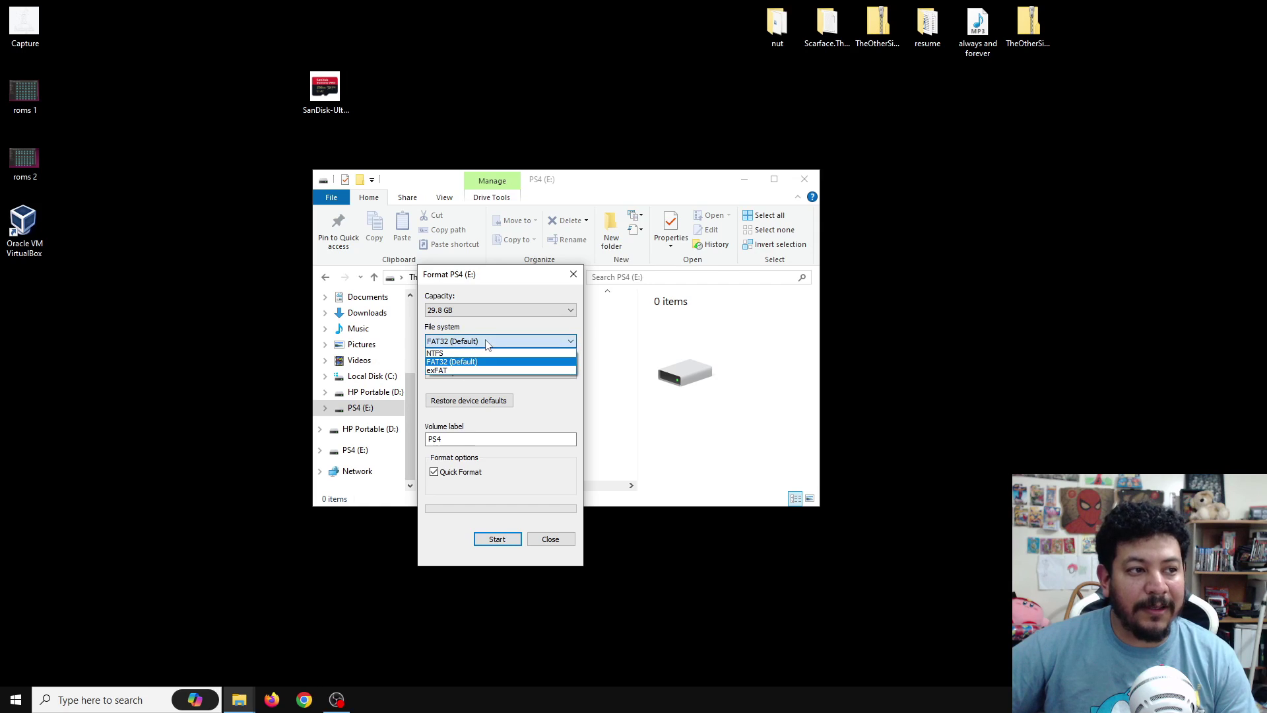
click(438, 370)
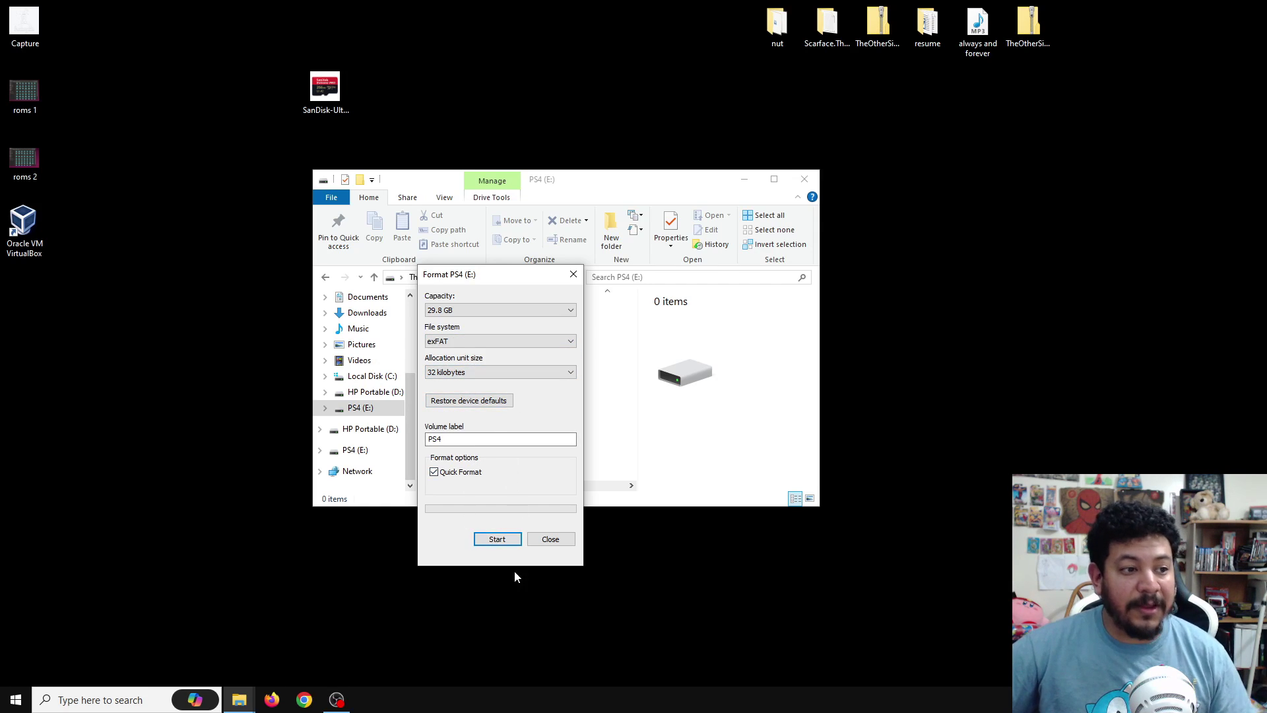
click(501, 540)
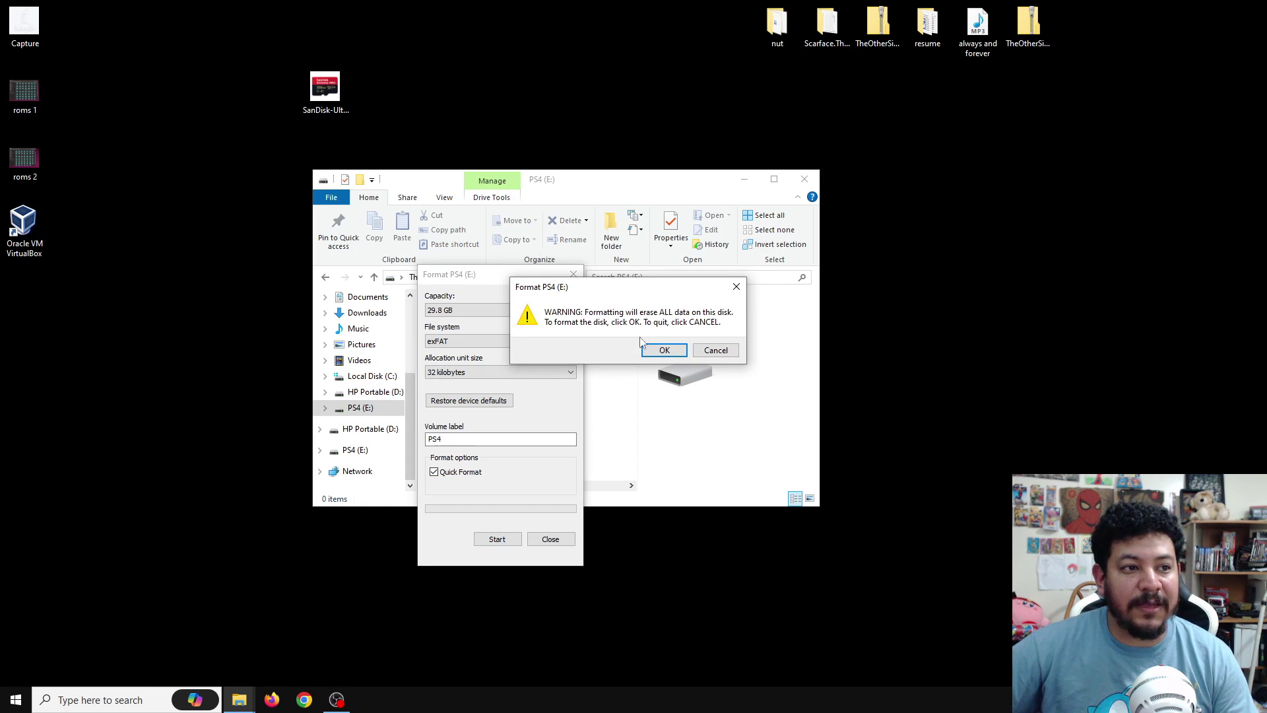
click(659, 347)
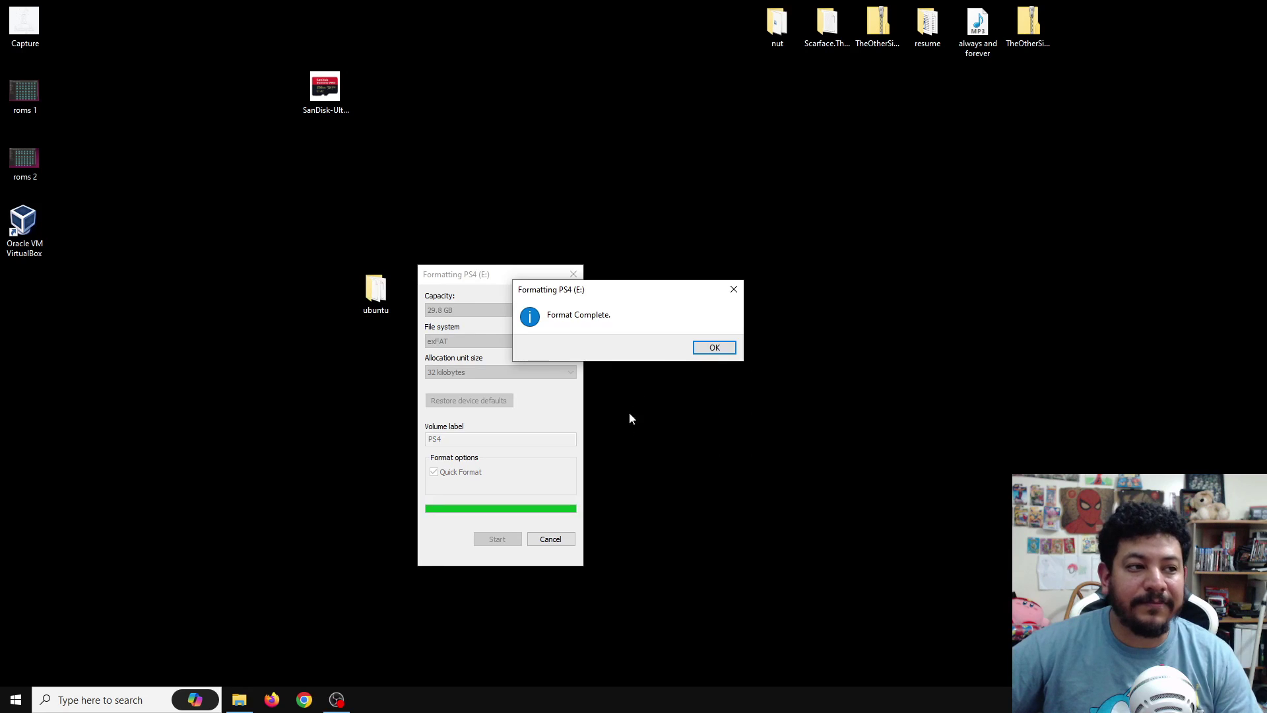
click(715, 349)
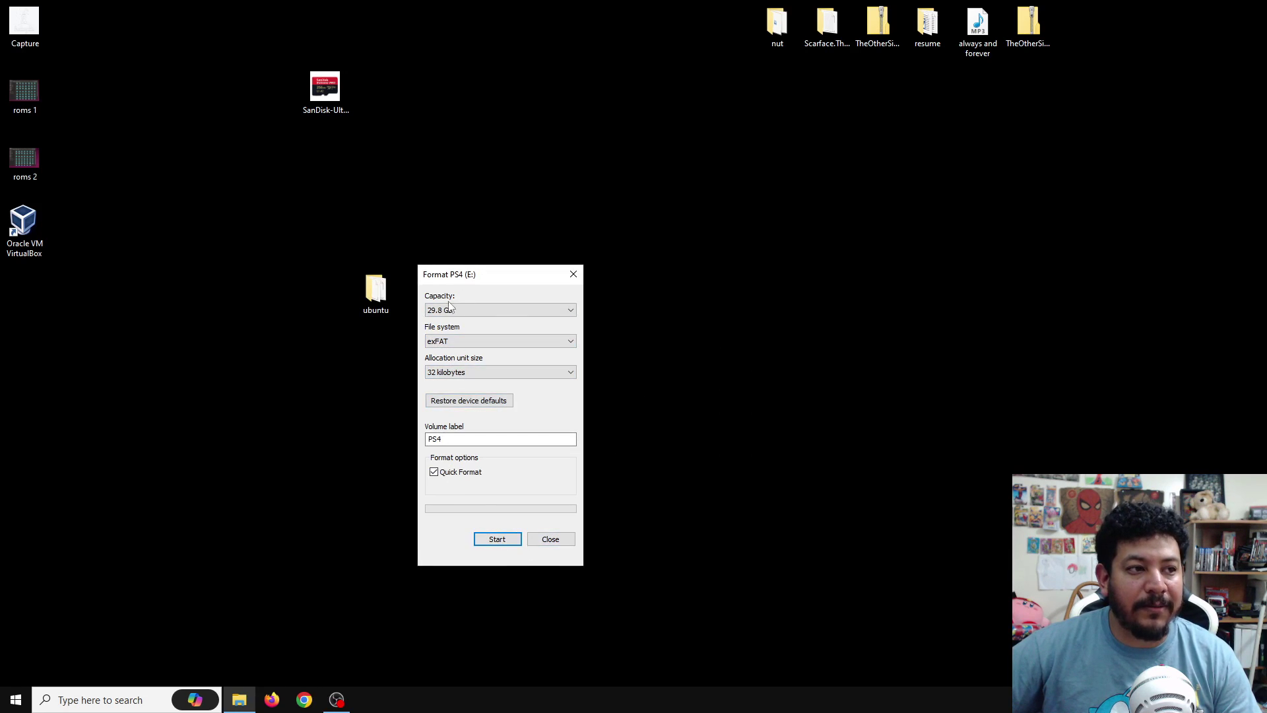
click(550, 539)
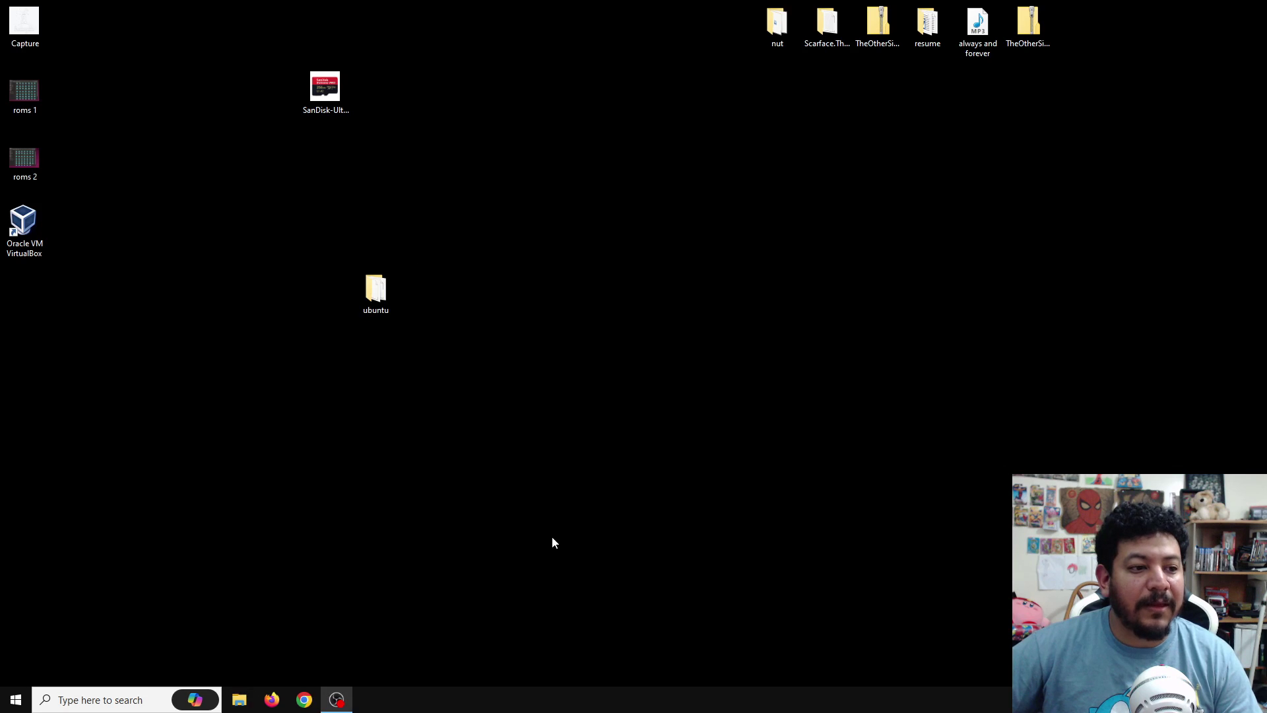
Reopen the PS4 (E:) drive and check its file system and capacity in its properties.
click(240, 700)
scroll(360, 442, down, 5)
click(347, 451)
right_click(358, 454)
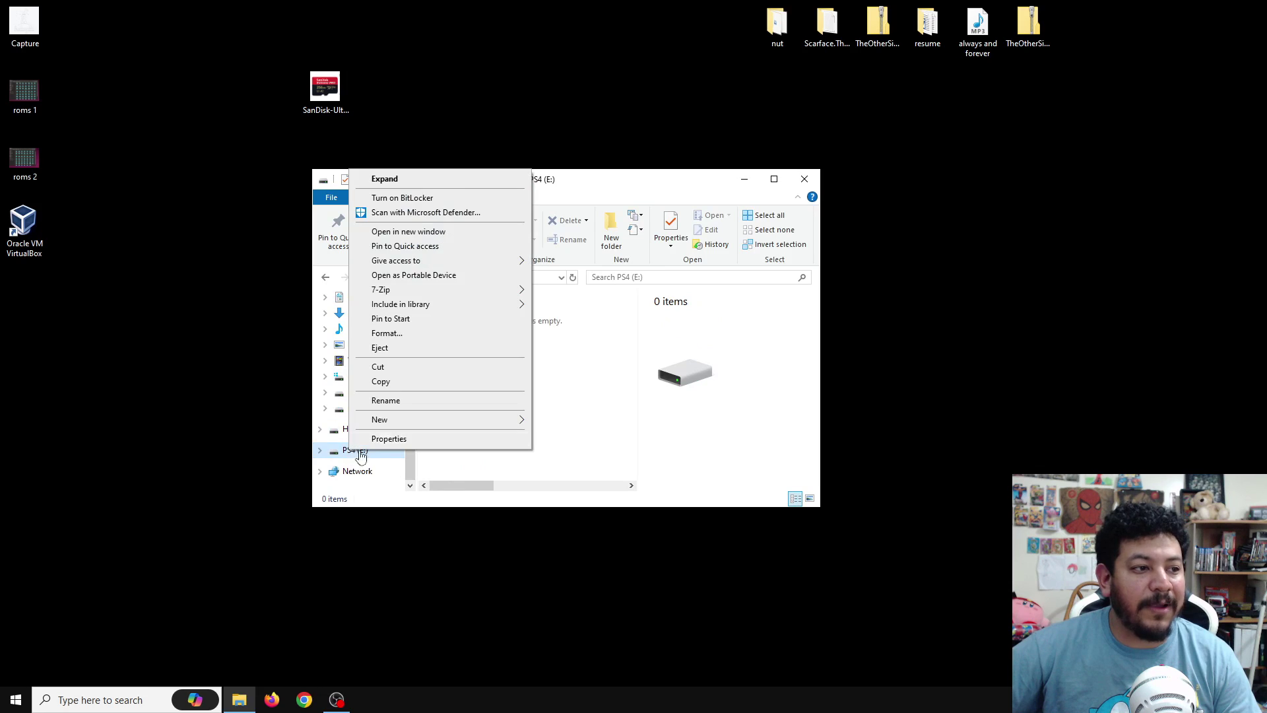
click(388, 439)
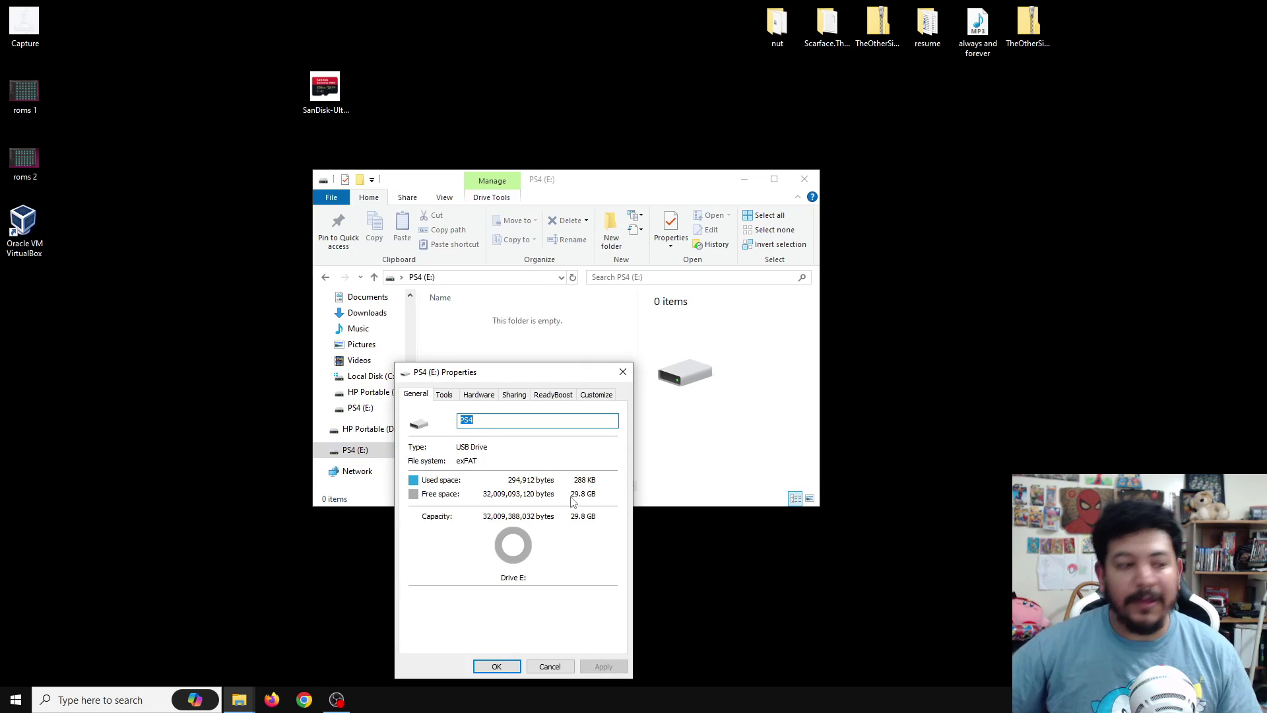
drag(575, 380, 662, 328)
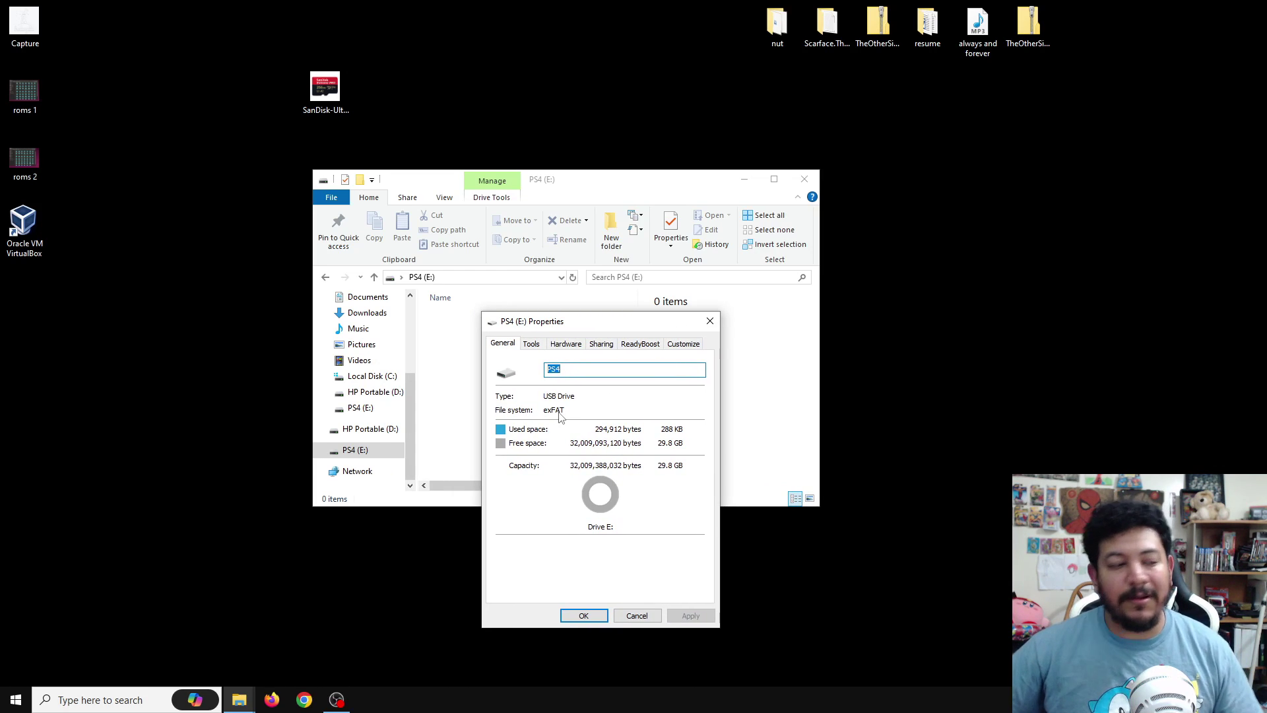
click(710, 321)
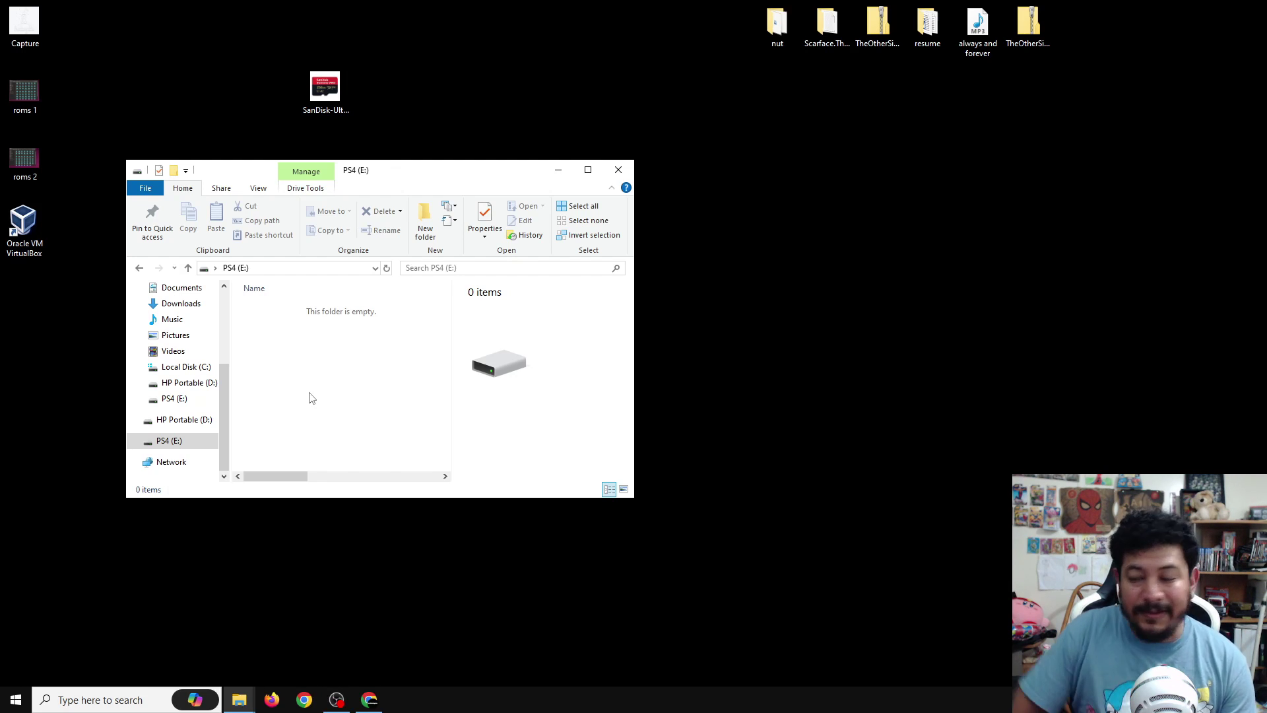
Copy SSNE20000_V4.00.pkg and SSNE10000_V4.00.pkg from Downloads to the PS4 (E:) drive.
click(957, 175)
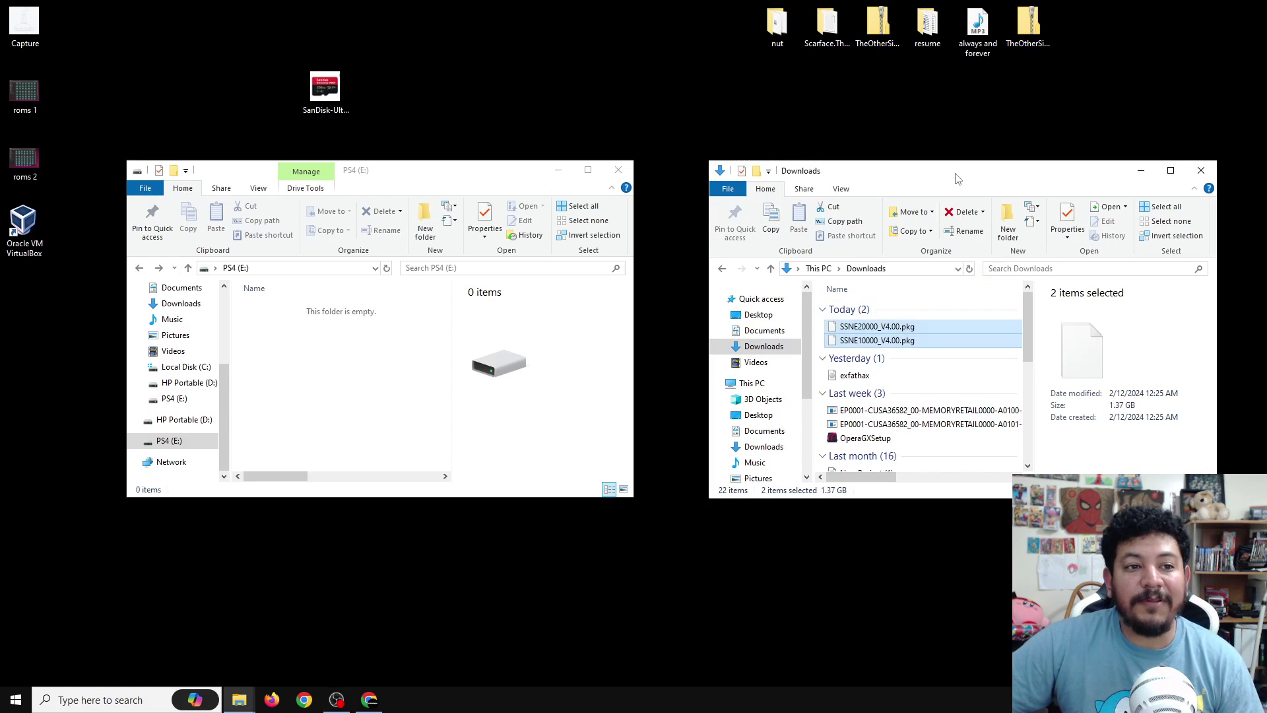
click(924, 342)
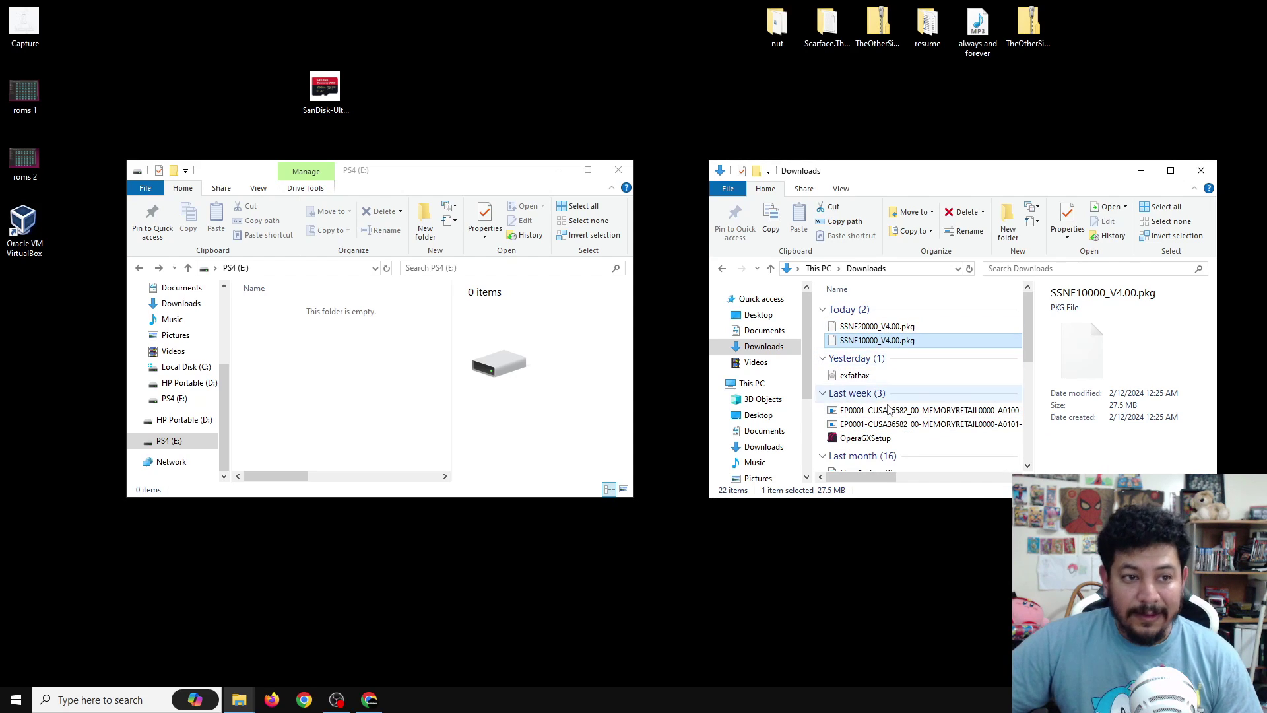
click(876, 329)
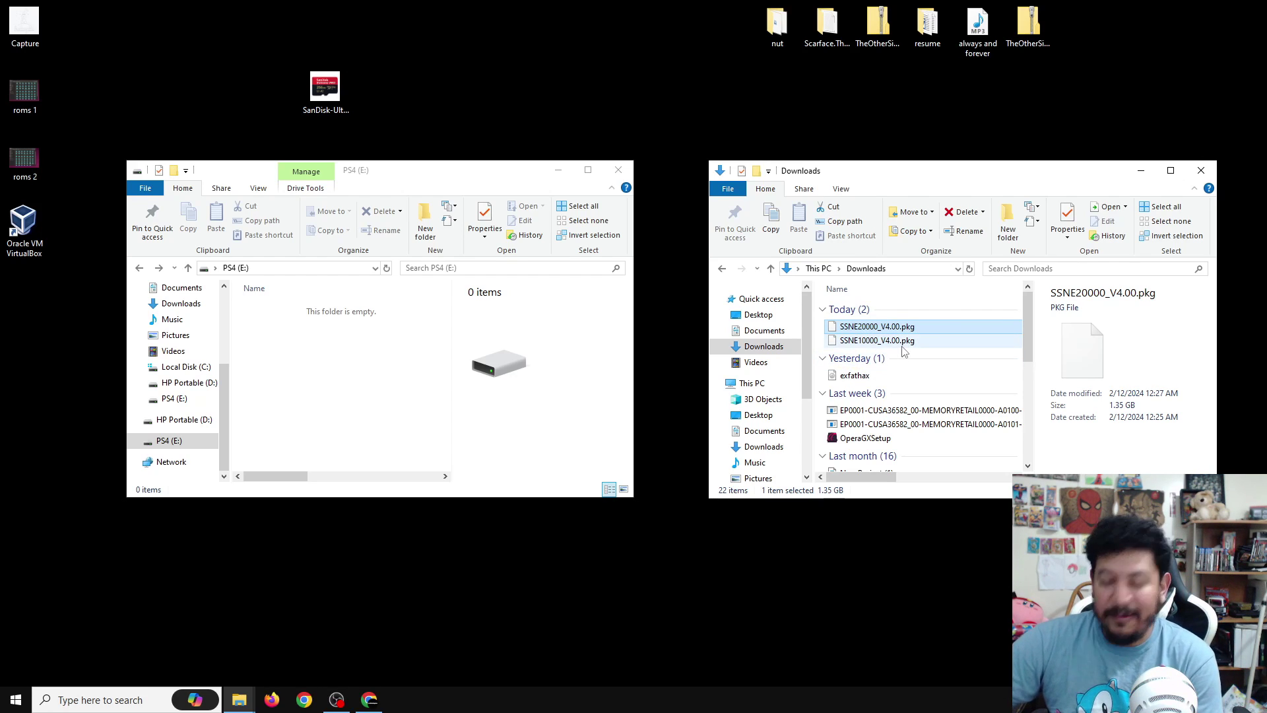
shift+click(903, 345)
drag(902, 345, 307, 375)
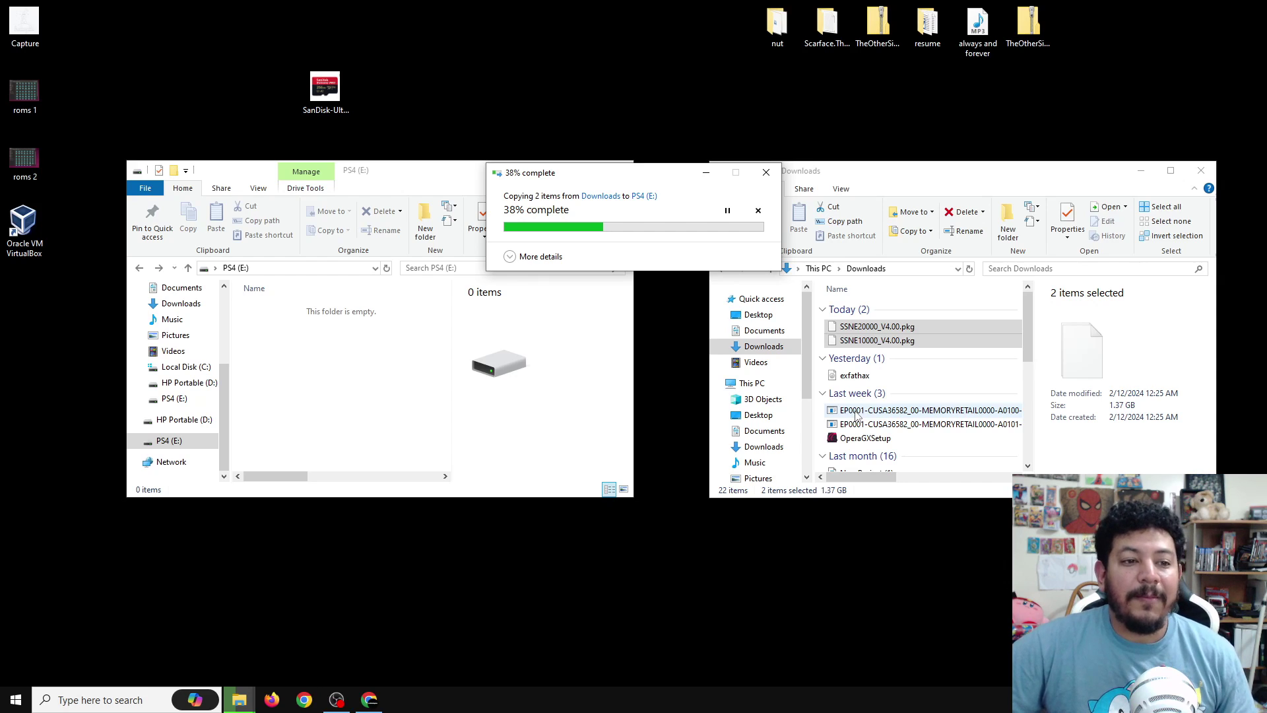
Extract the game package from the EP0001-CUSA36582_00-MEMORYRETAIL0000-A0100 archive in Downloads onto the PS4 (E:) drive with 7-Zip.
right_click(856, 414)
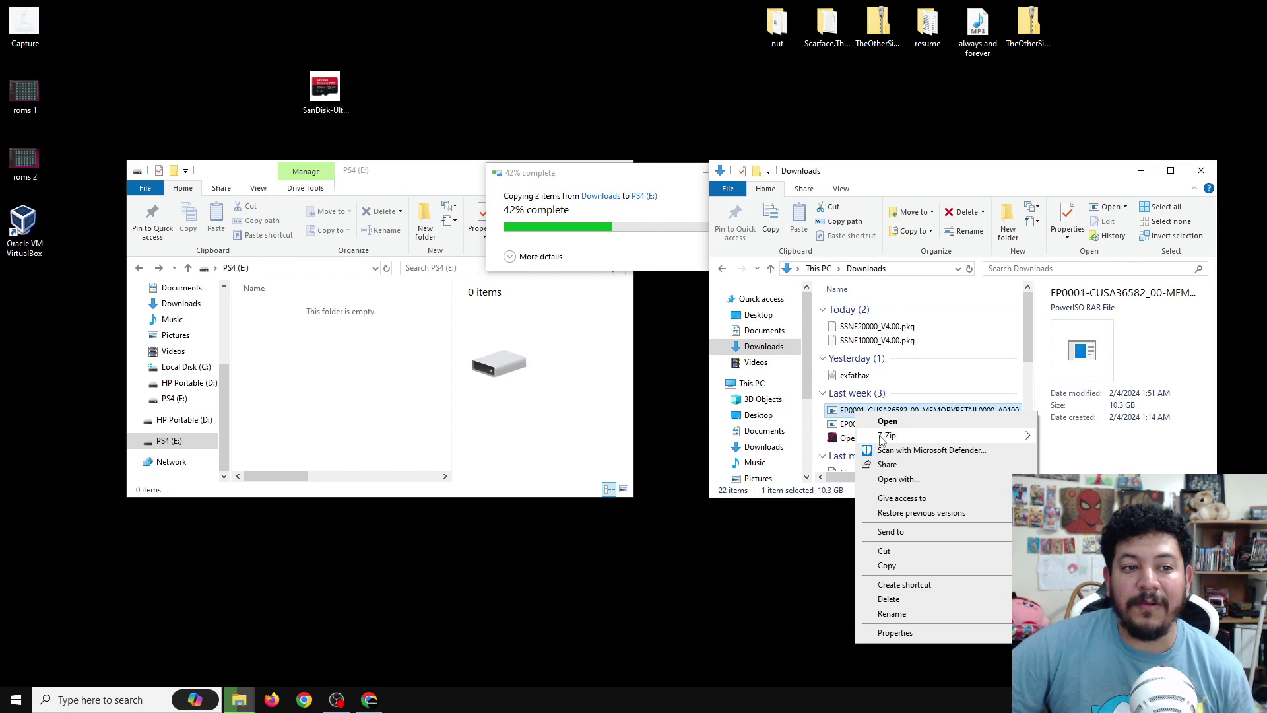
mouse_move(889, 441)
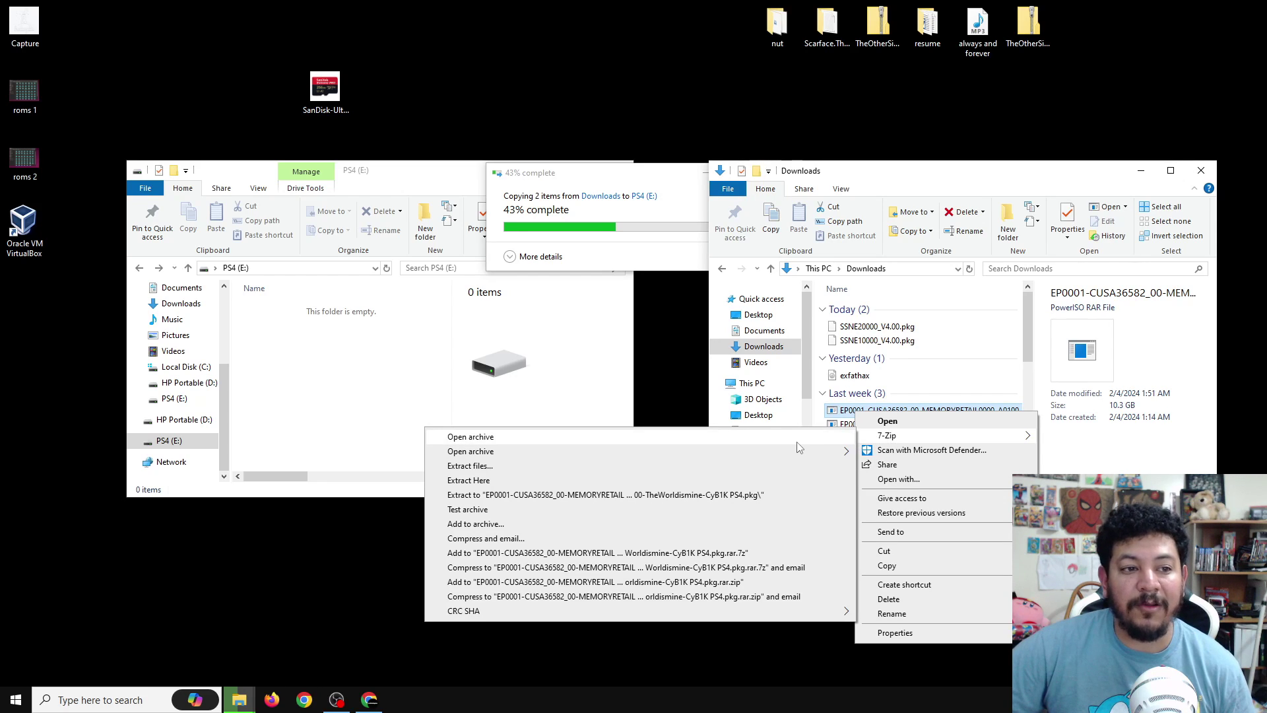
click(797, 440)
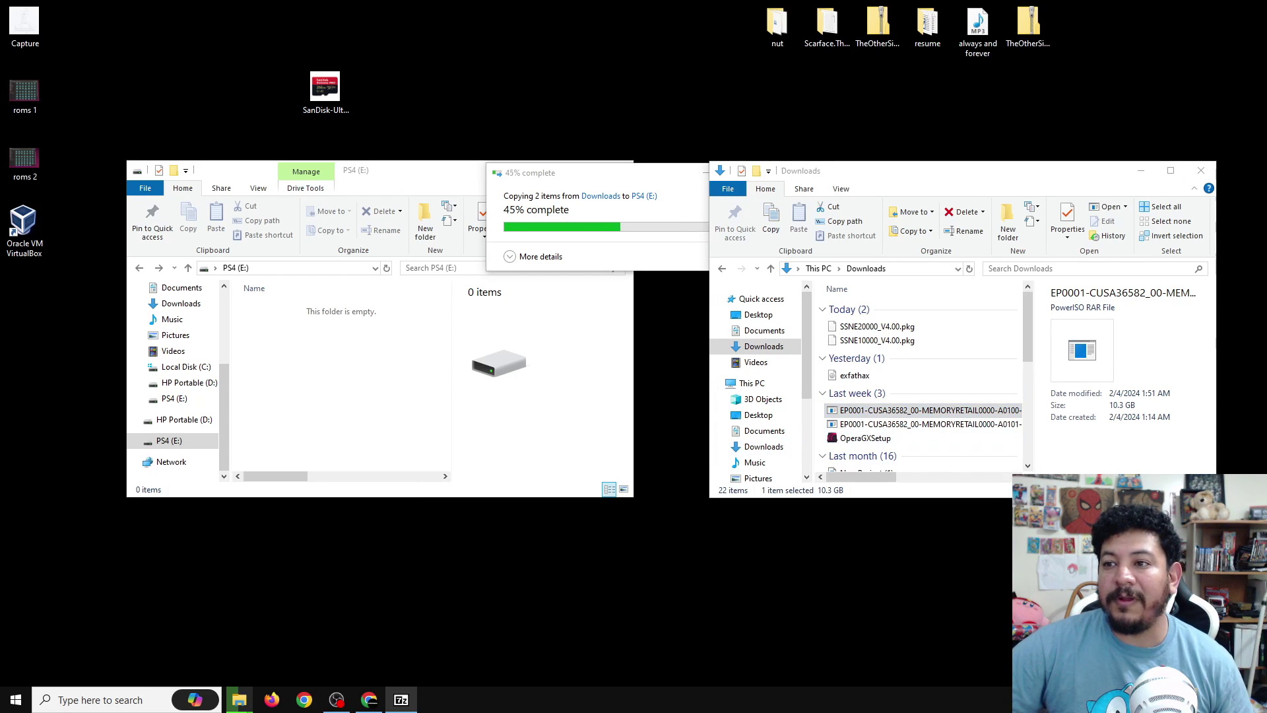
drag(1256, 193, 958, 257)
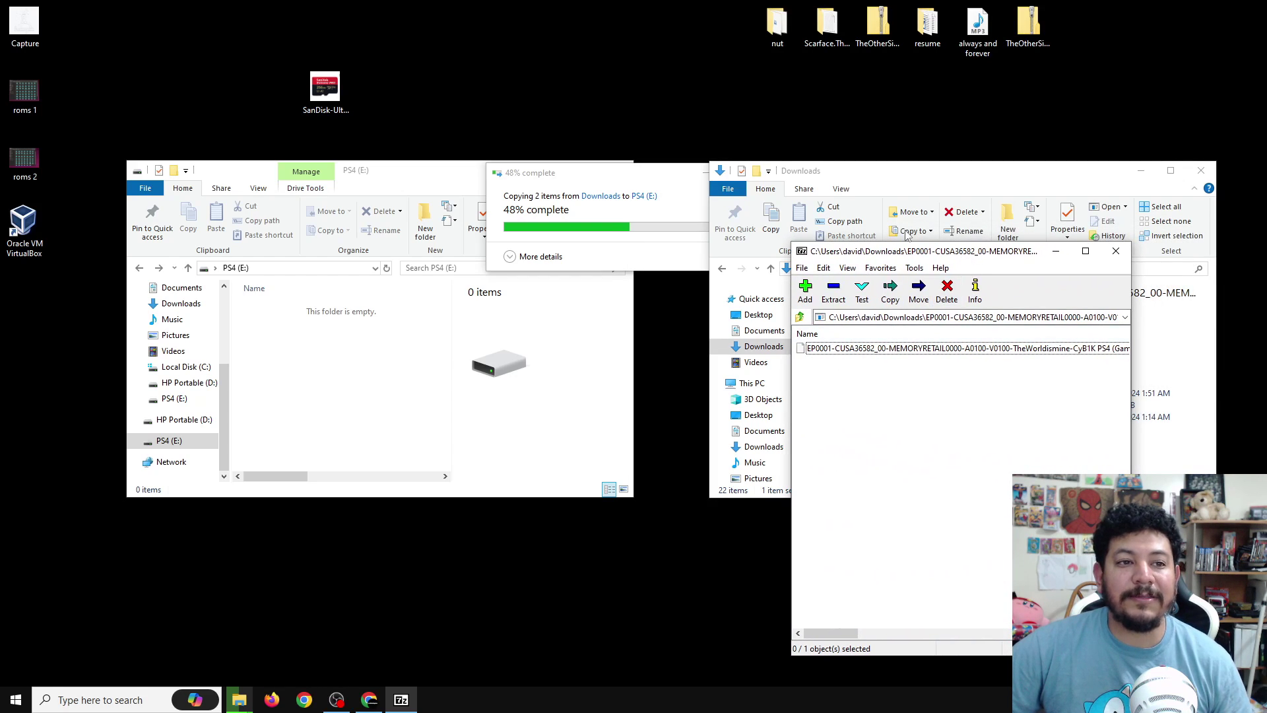
click(845, 349)
drag(885, 355, 337, 403)
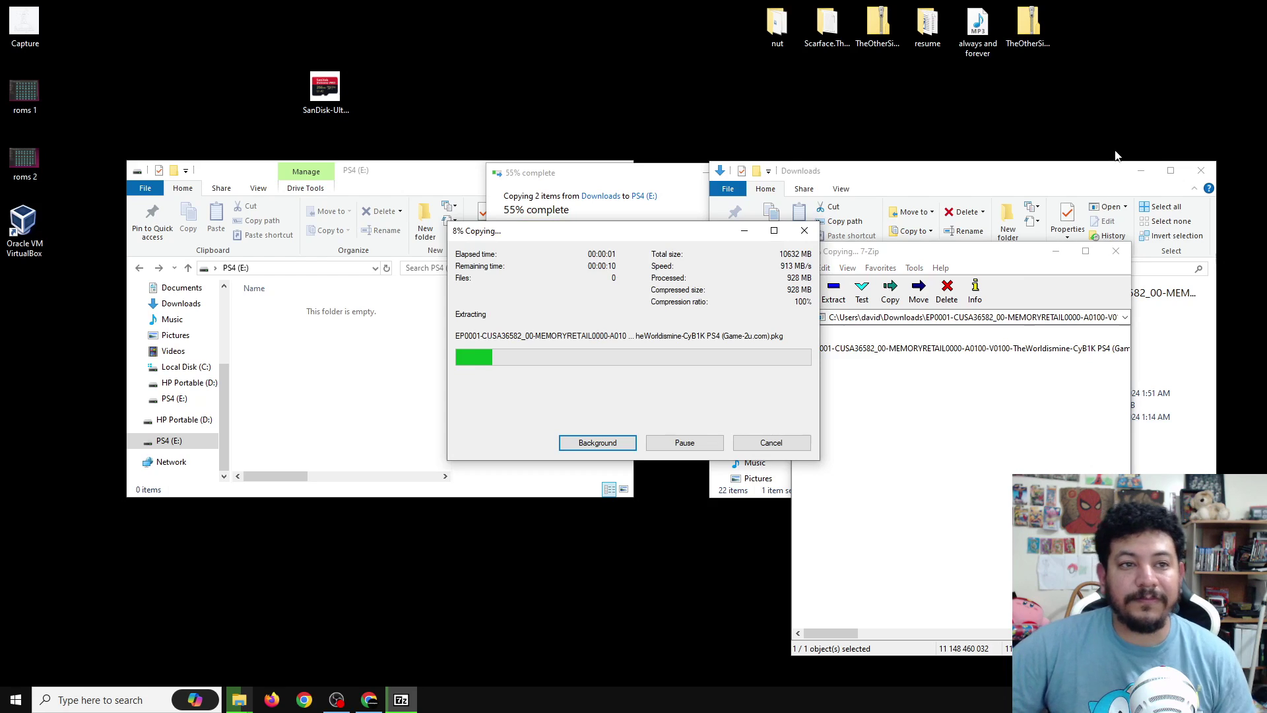
click(1037, 176)
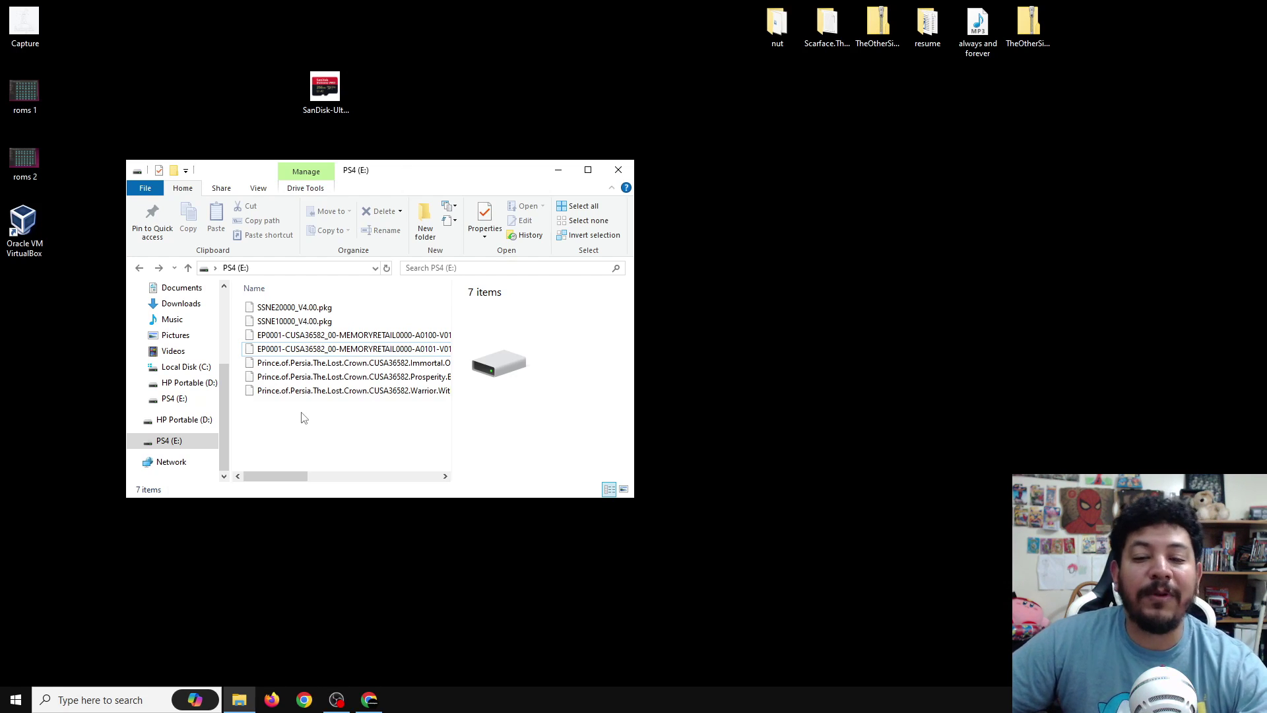
Inspect the A0100 and A0101 EP0001-CUSA36582 package files on the PS4 (E:) drive.
click(297, 338)
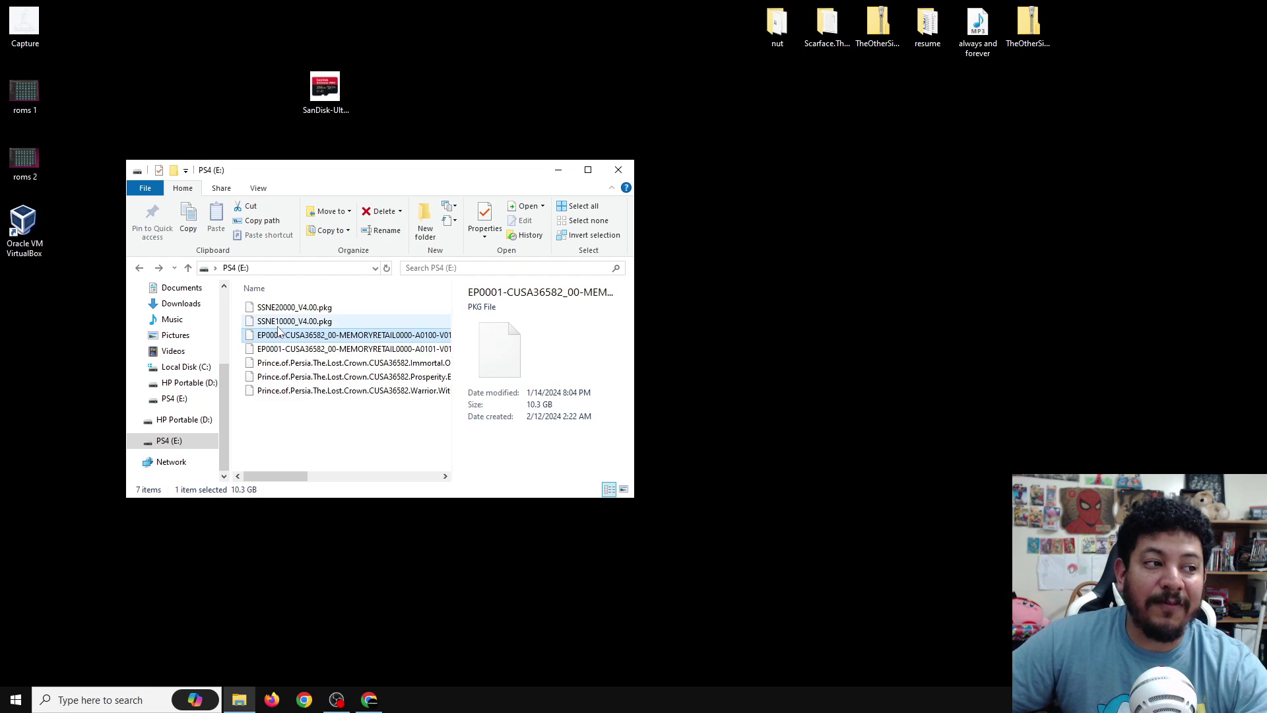
click(309, 349)
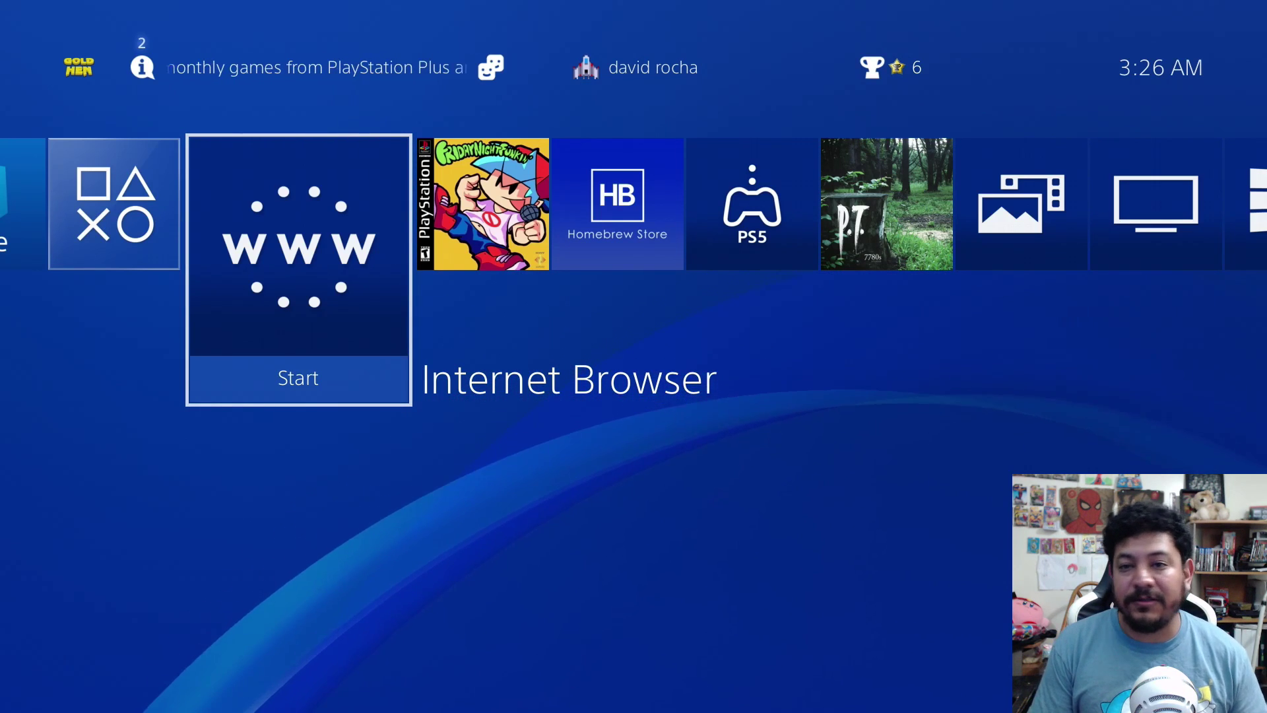
Switch to the PS4, view GoldHEN's Debug Settings through its home screen shortcut, and return to the home screen.
key(Up)
key(Left)
key(Left)
key(Left)
key(Left)
key(Left)
key(Left)
key(Left)
key(Left)
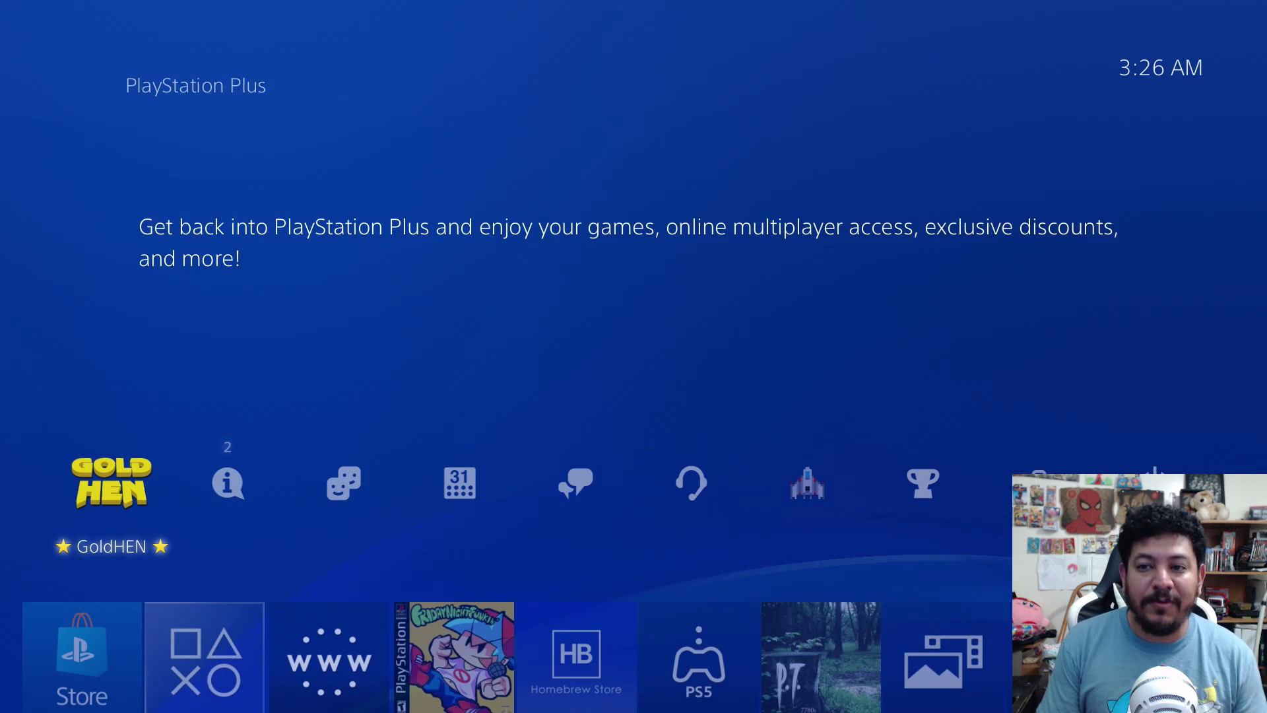
key(Return)
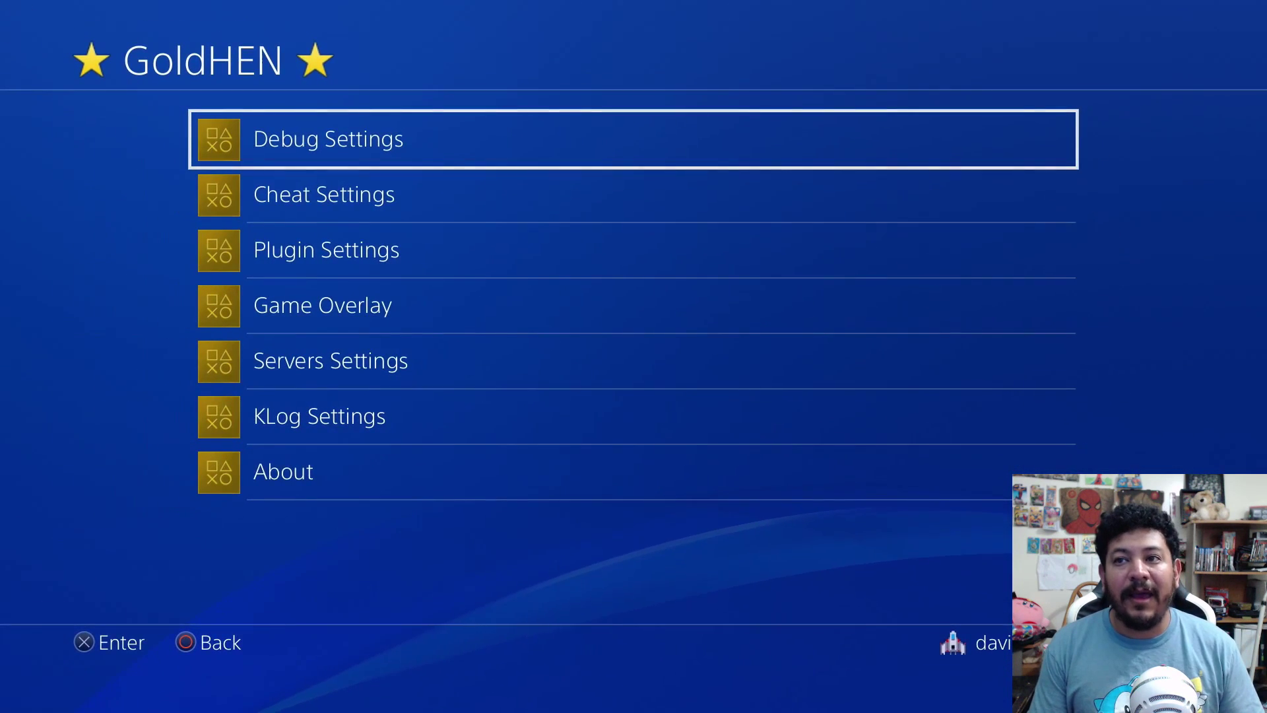
key(Return)
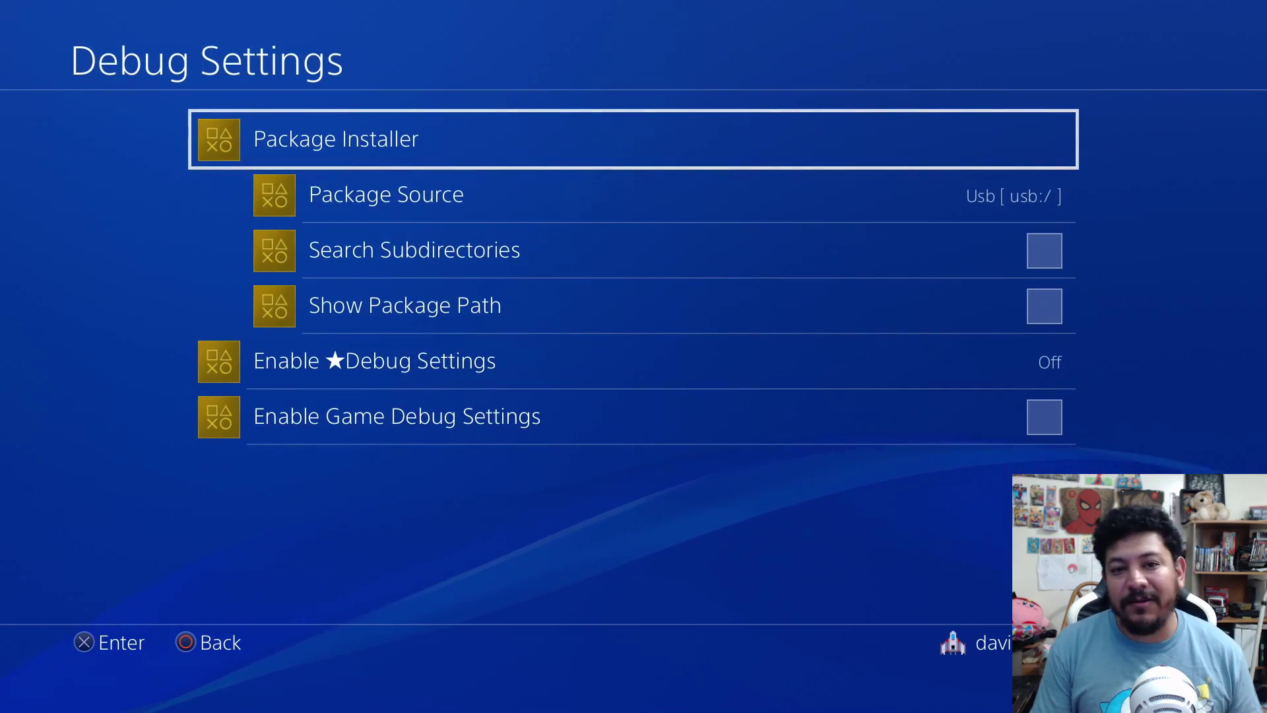
key(Escape)
key(Escape)
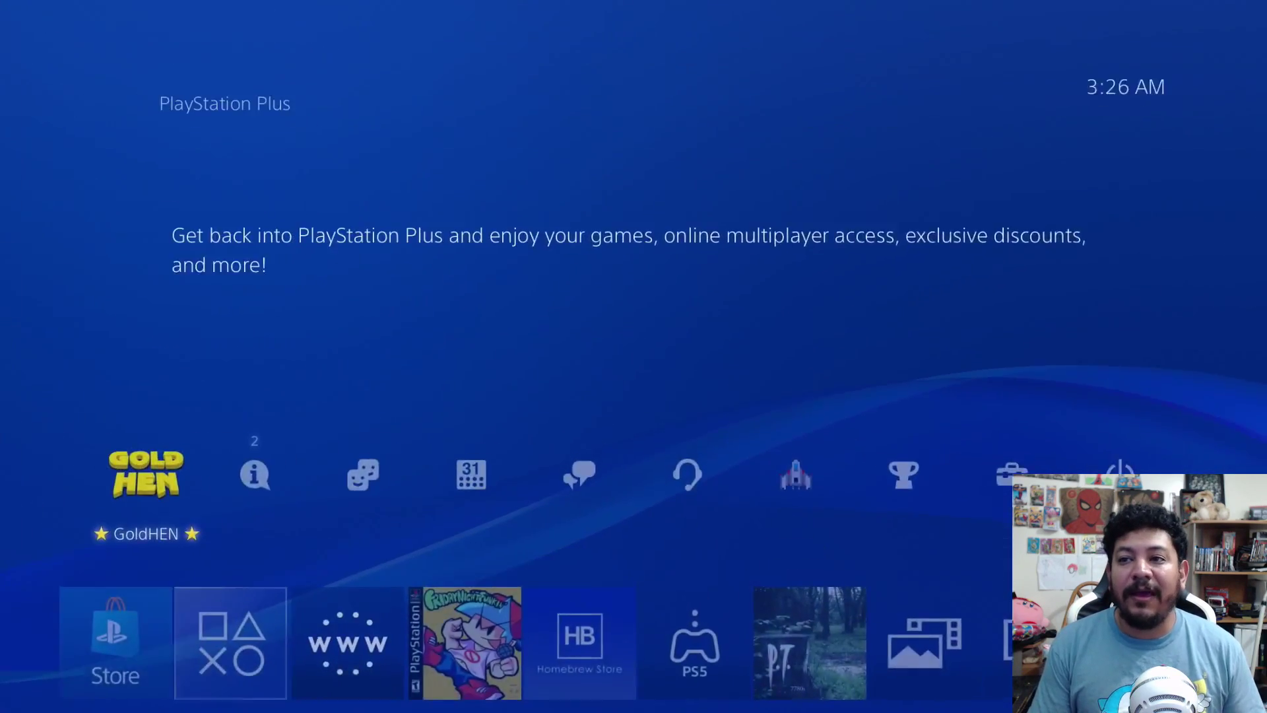
Open the GoldHEN menu through the console's Settings.
key(Down)
key(Up)
key(Right)
key(Right)
key(Right)
key(Right)
key(Right)
key(Right)
key(Right)
key(Right)
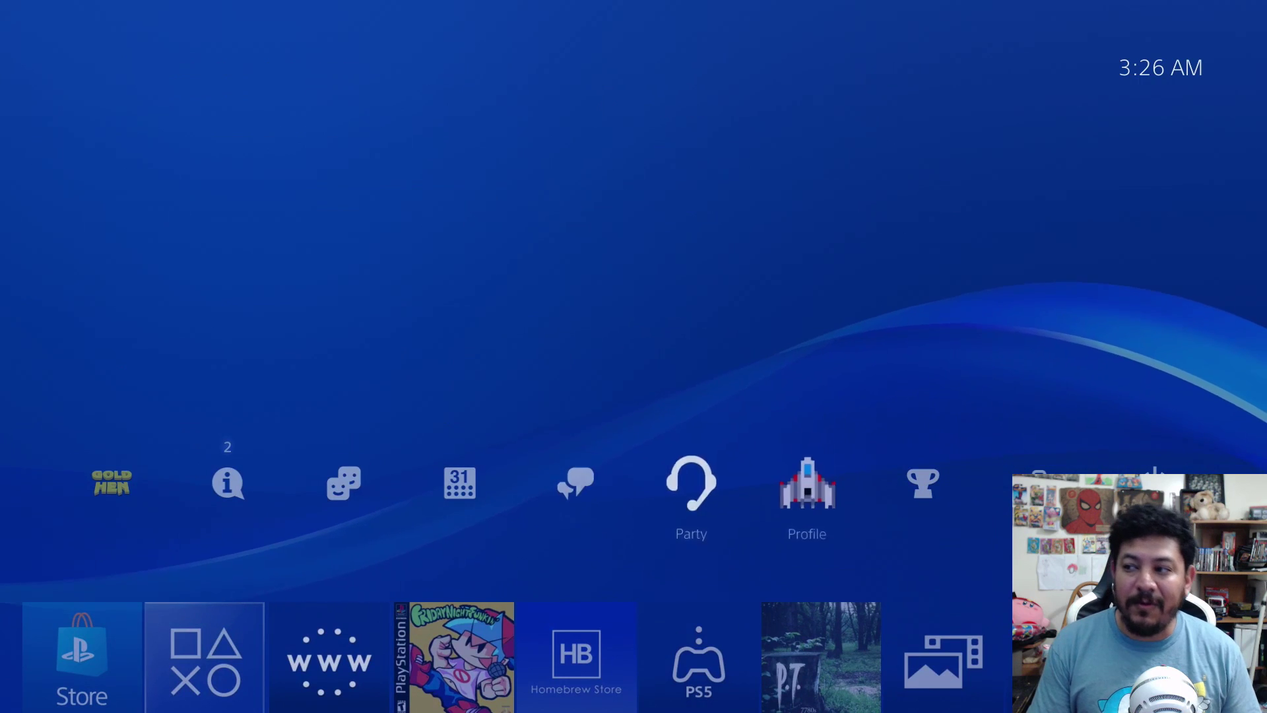
key(Return)
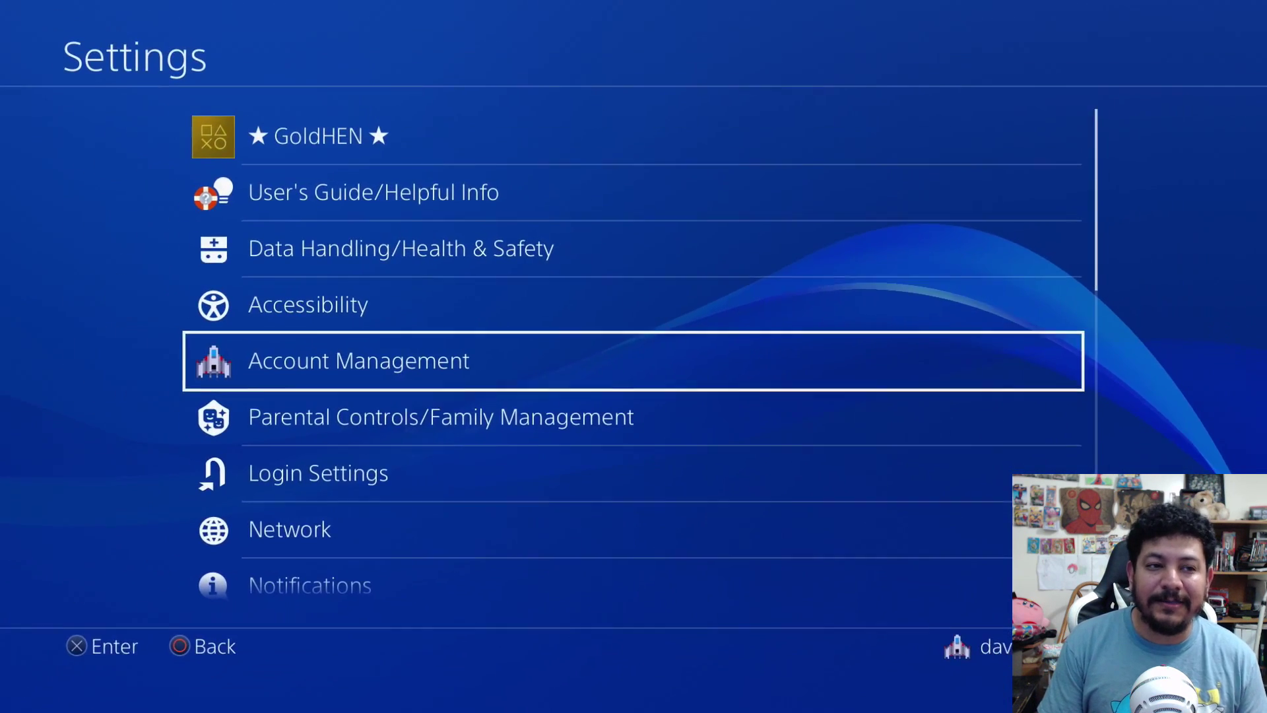
key(Up)
key(Up)
key(Up)
key(Up)
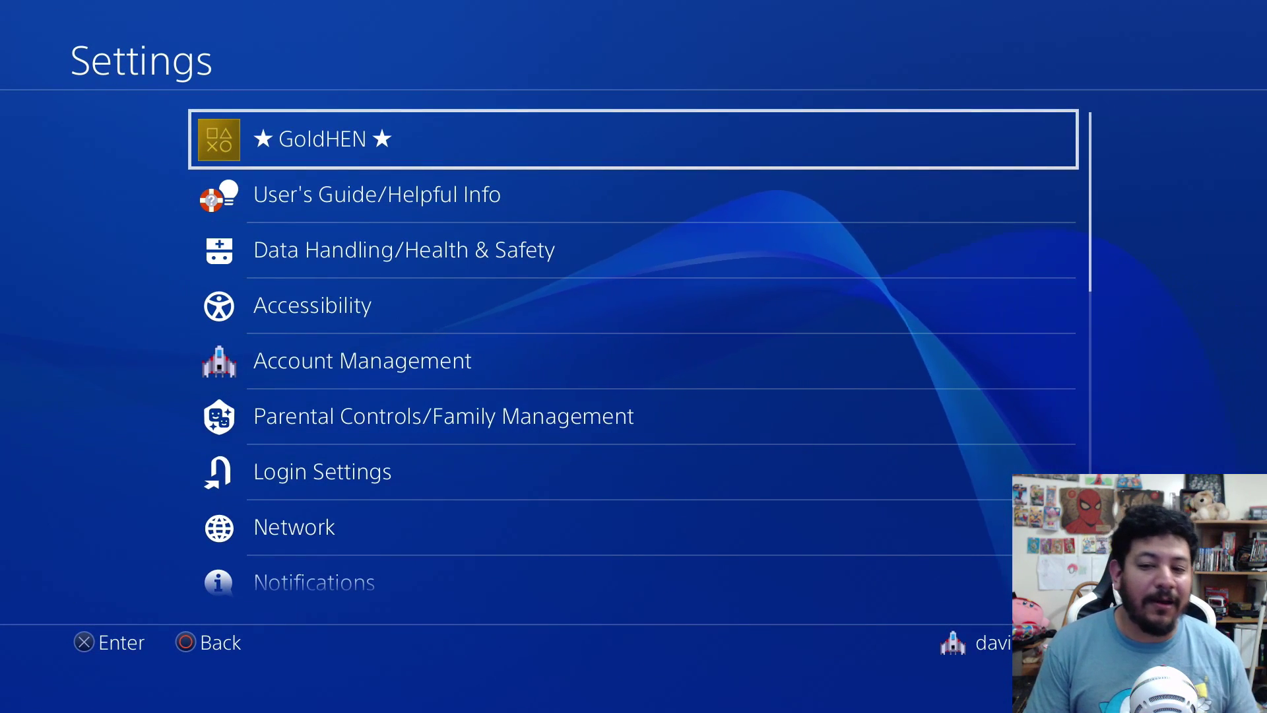
key(Return)
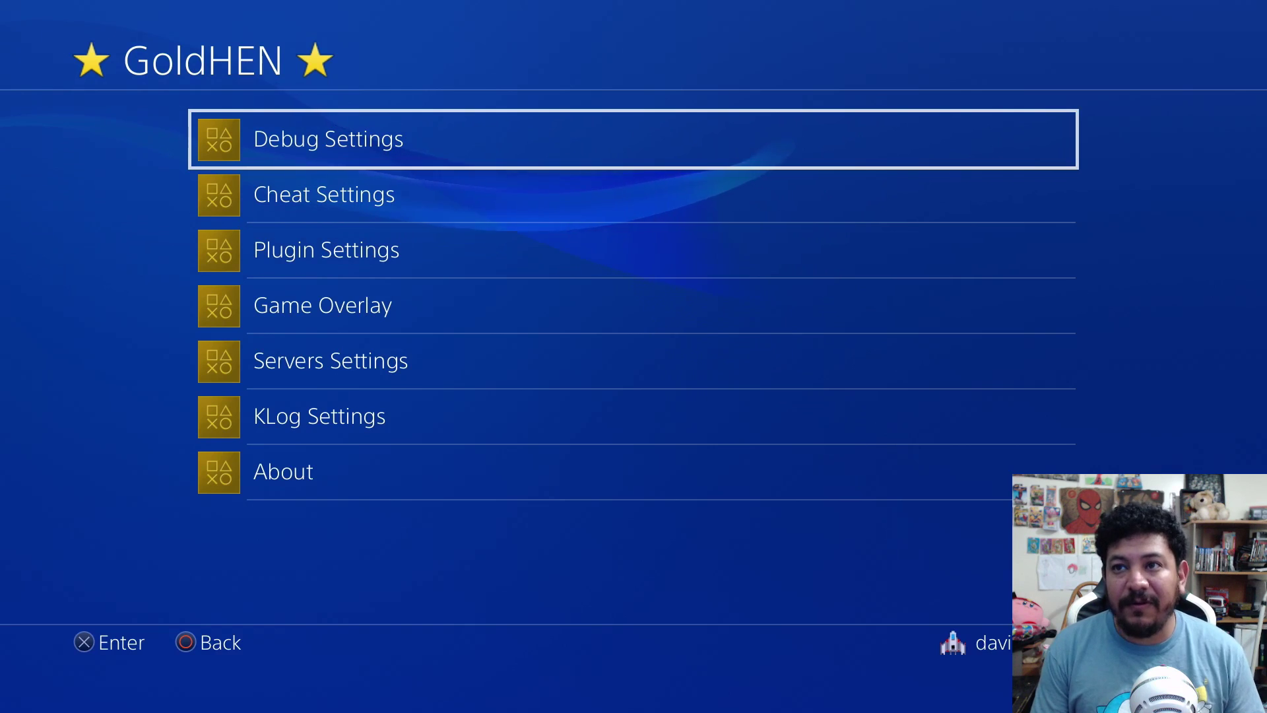
Open GoldHEN's Debug Settings and review the Package Source, Search Subdirectories and Show Package Path options.
key(Return)
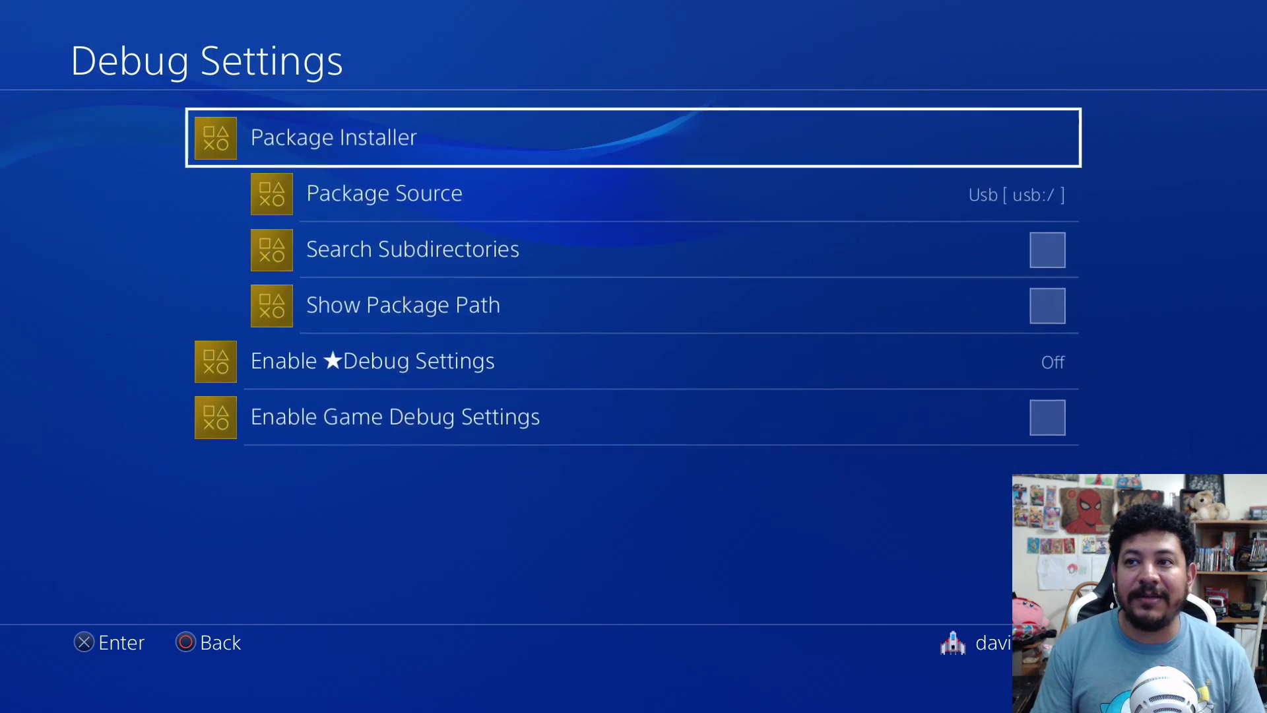
key(Down)
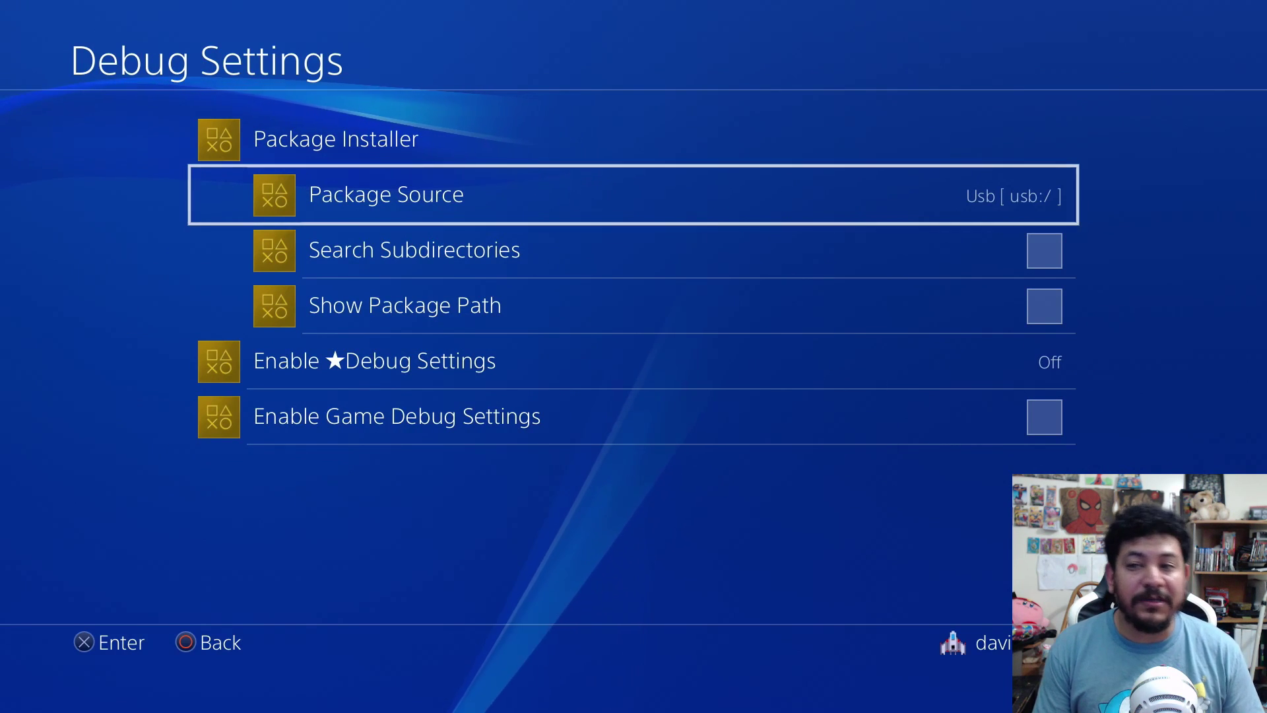
key(Down)
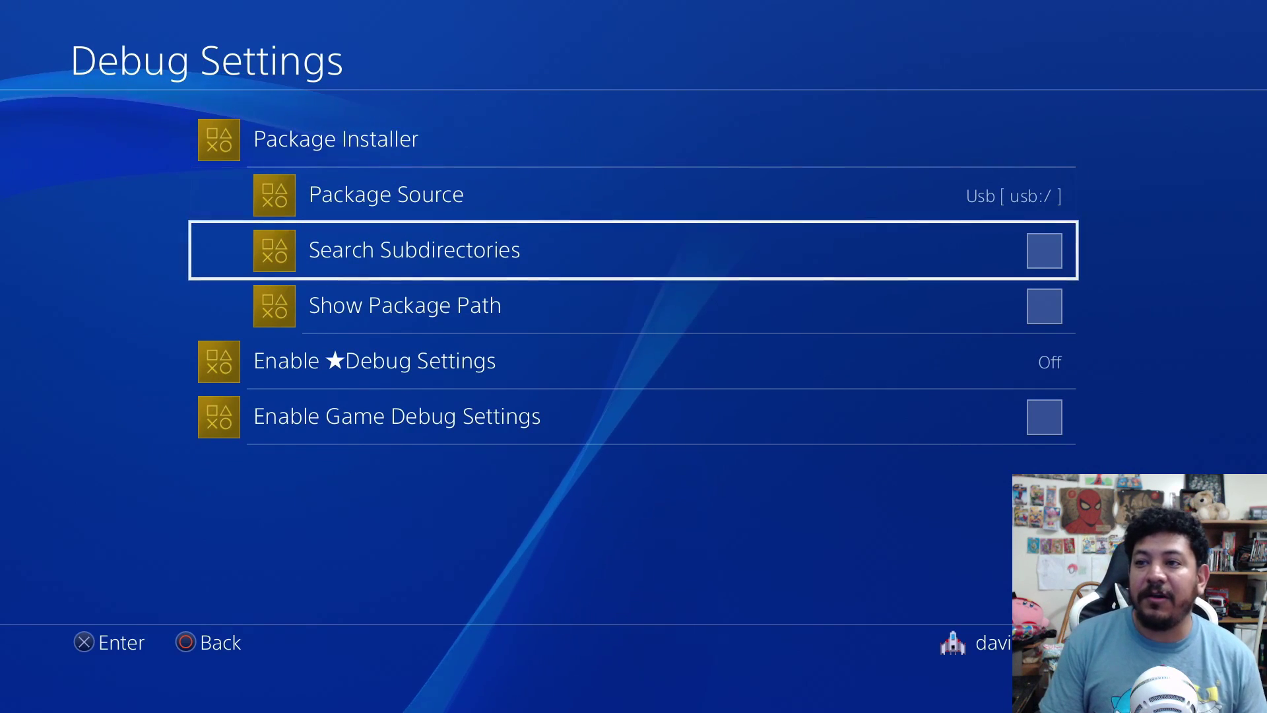
key(Down)
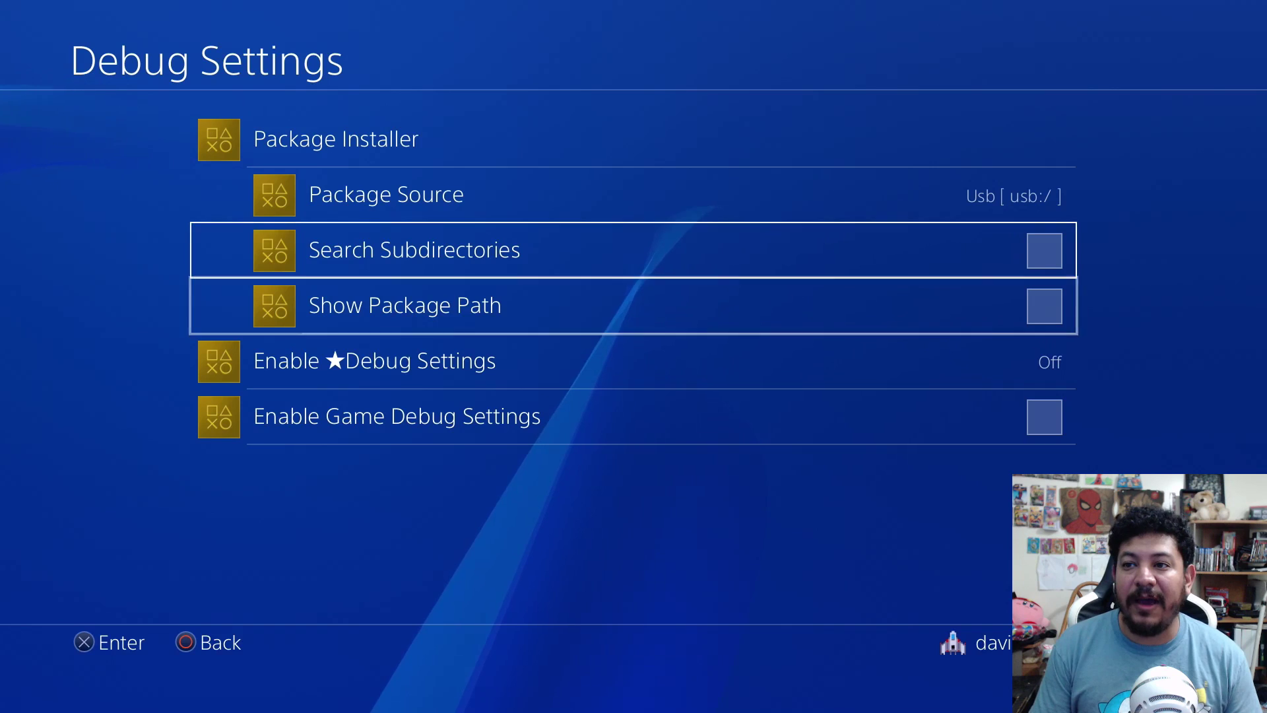
Turn the Search Subdirectories option on and back off.
key(Up)
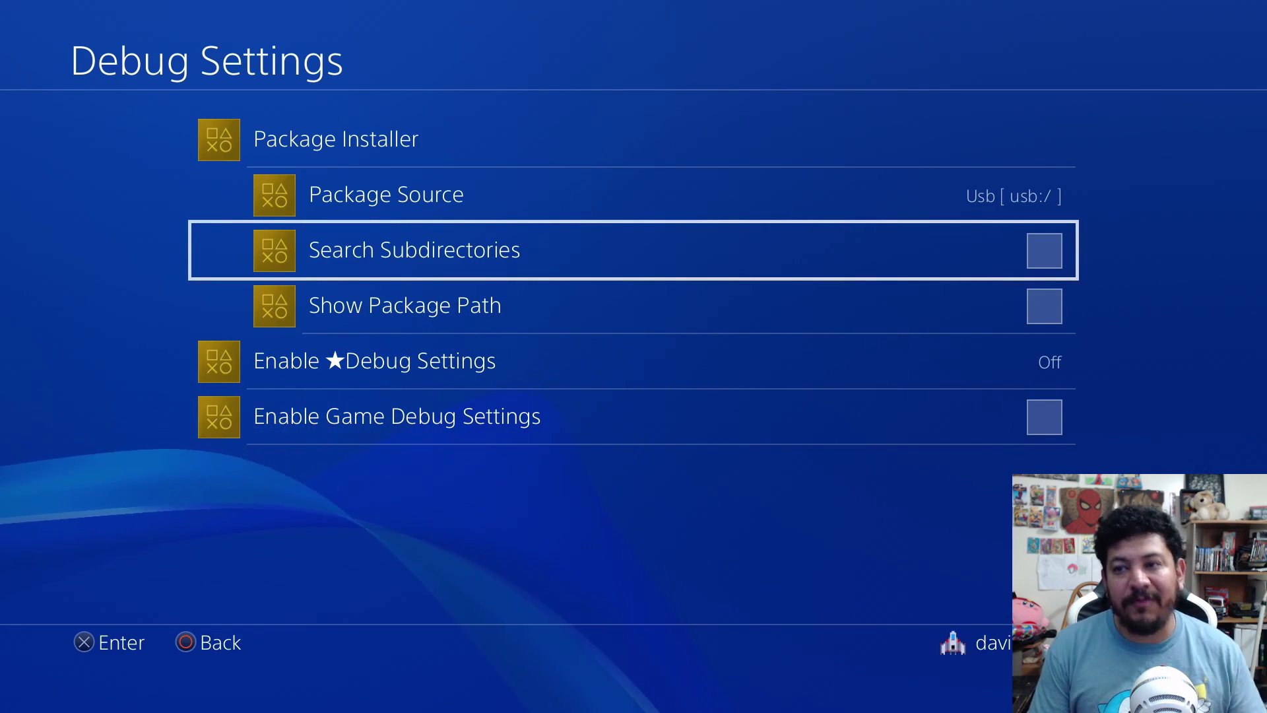
key(Return)
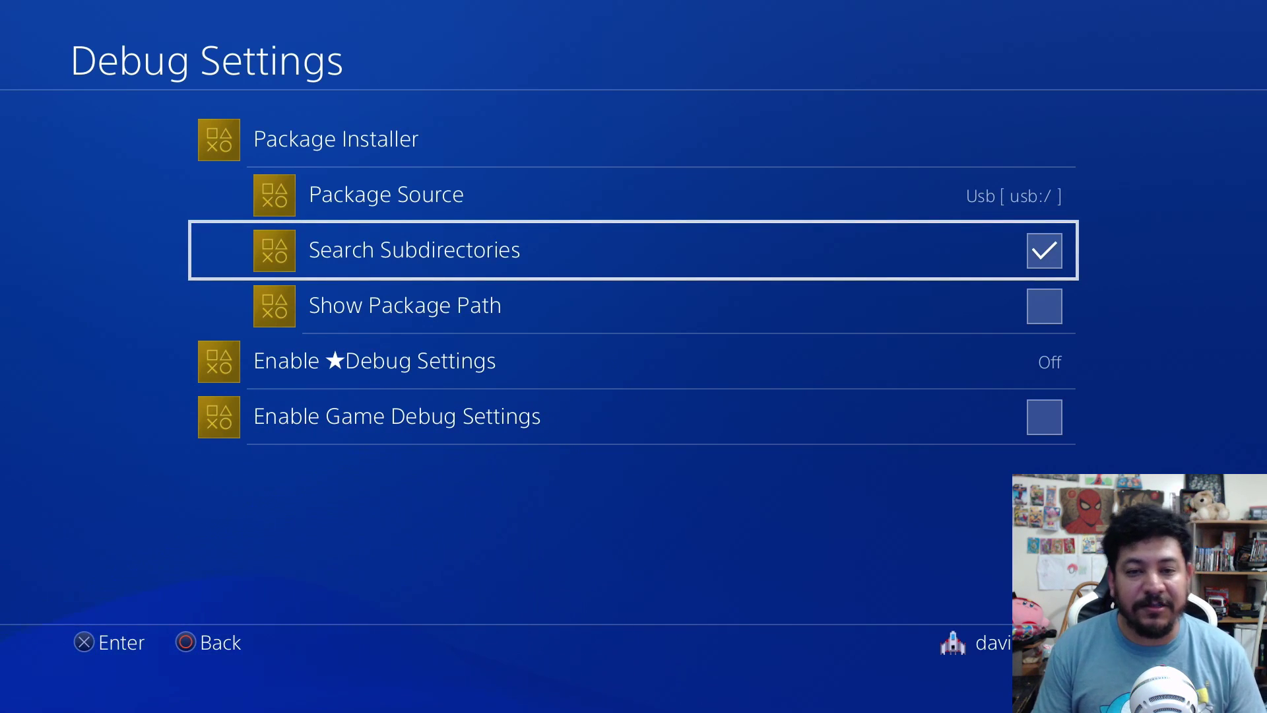
key(Return)
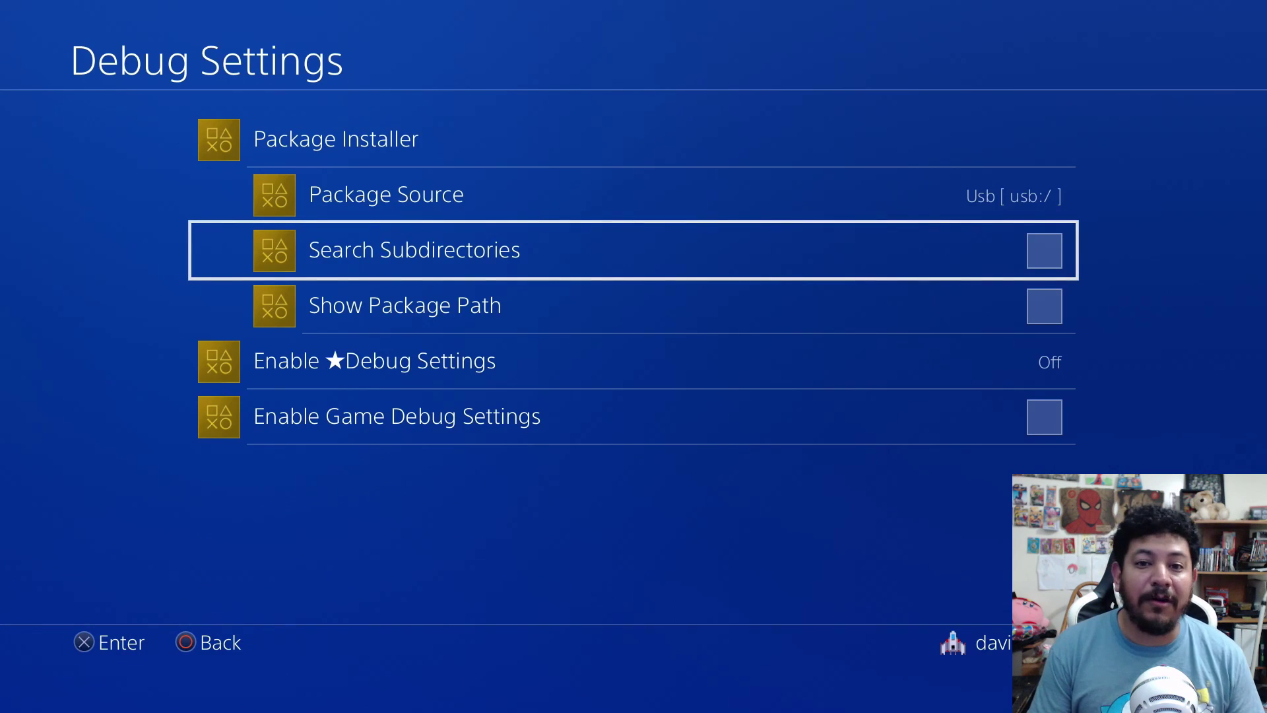
Open the Package Installer to list the packages on the USB drive.
key(Up)
key(Up)
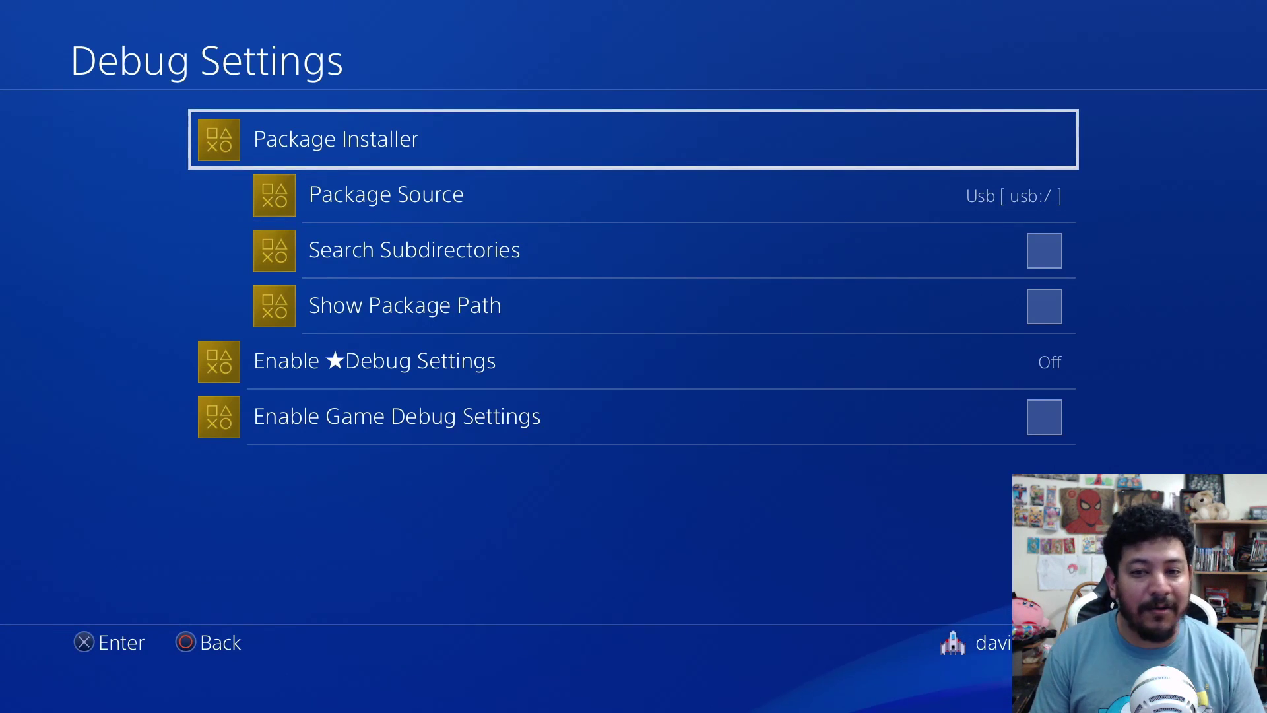
key(Return)
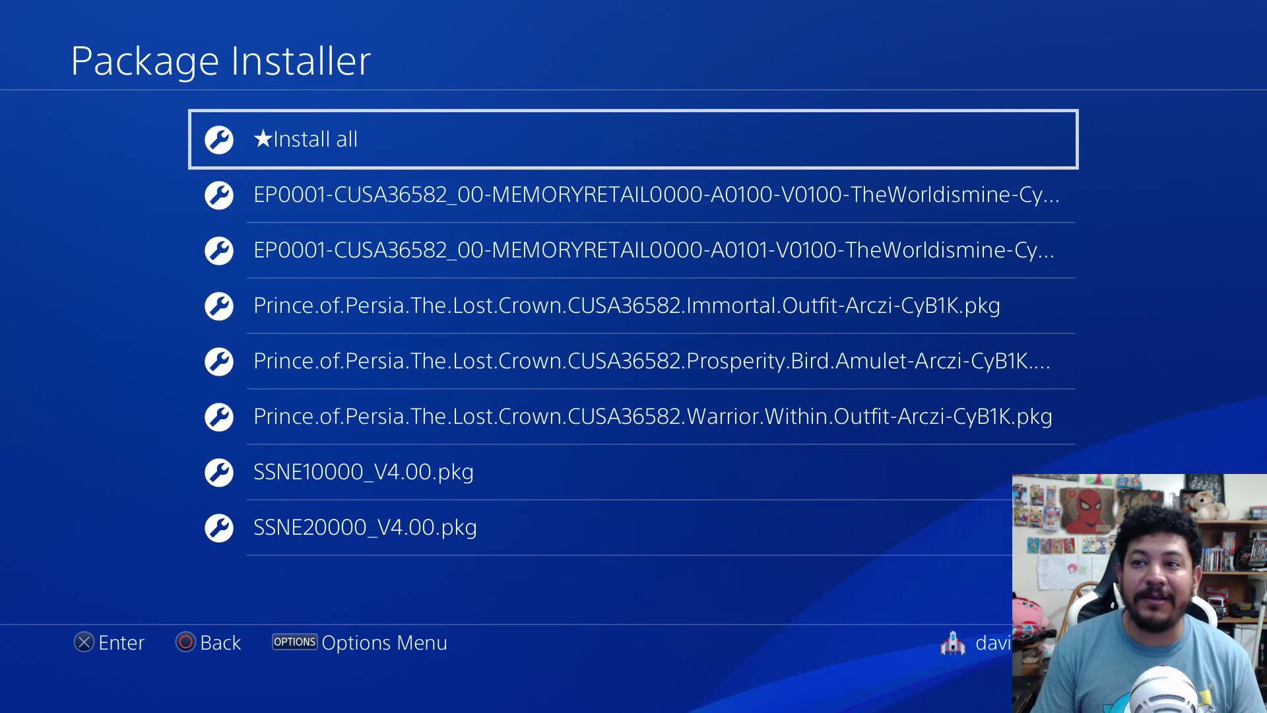
Examine the listed EP0001-CUSA36582, Prince of Persia DLC and SSNE packages, ending on the Install all entry.
key(Down)
key(Down)
key(Down)
key(Down)
key(Down)
key(Down)
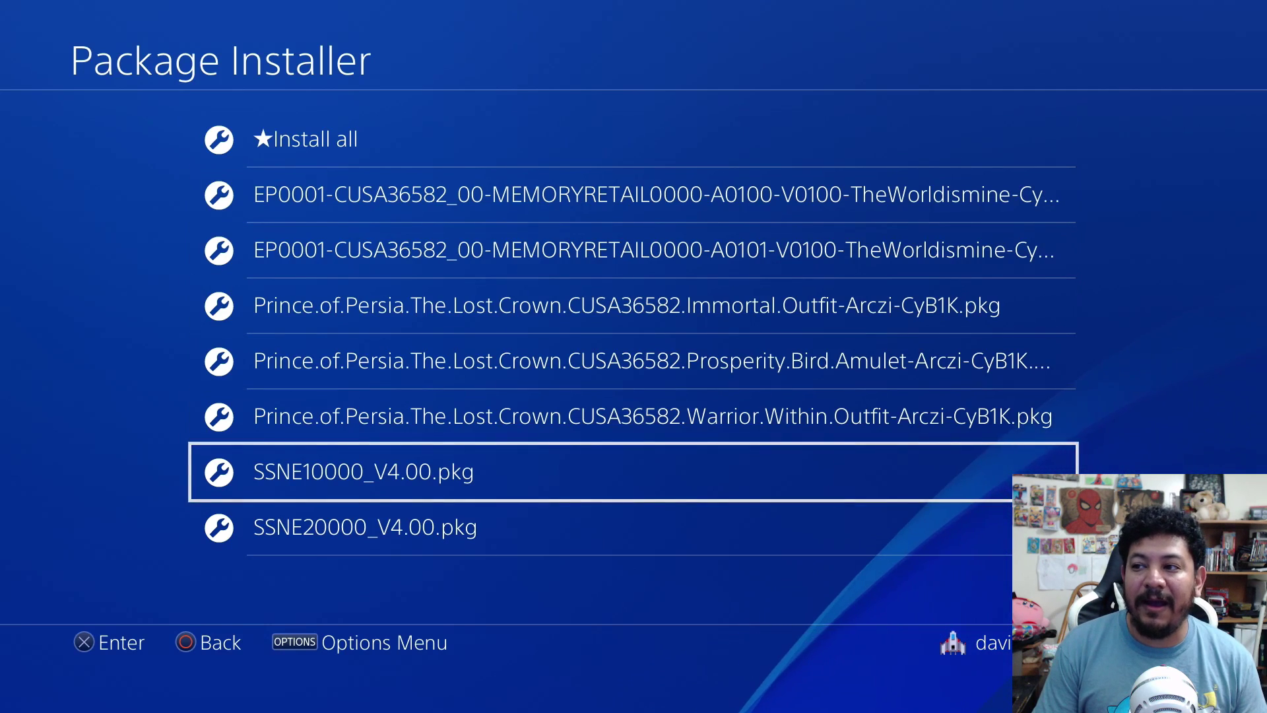
key(Down)
key(Up)
key(Up)
key(Up)
key(Up)
key(Up)
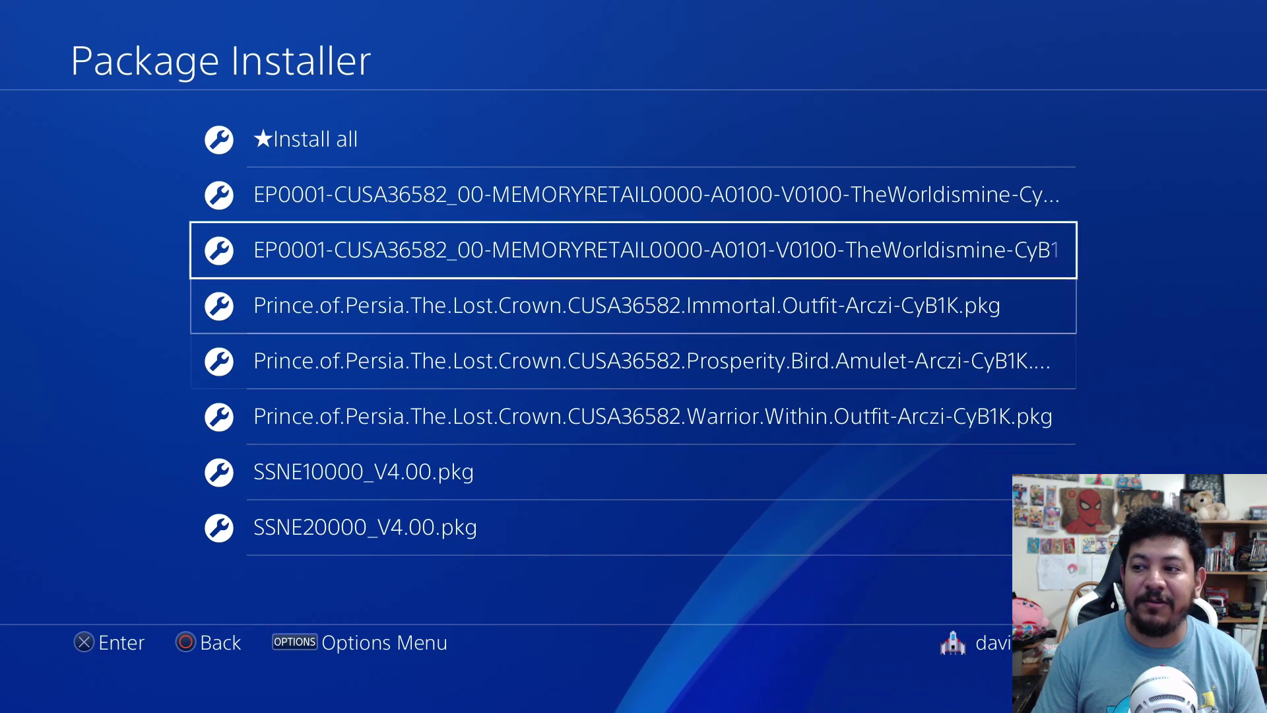
key(Down)
key(Up)
key(Up)
key(Up)
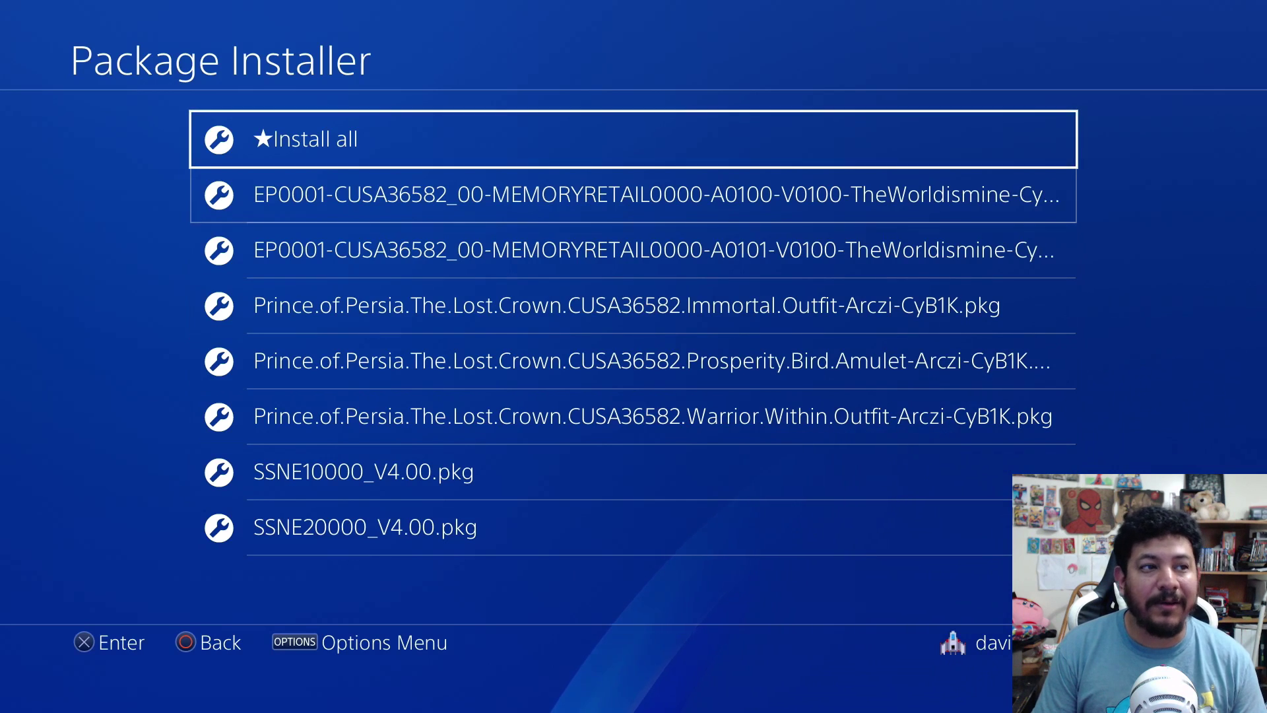